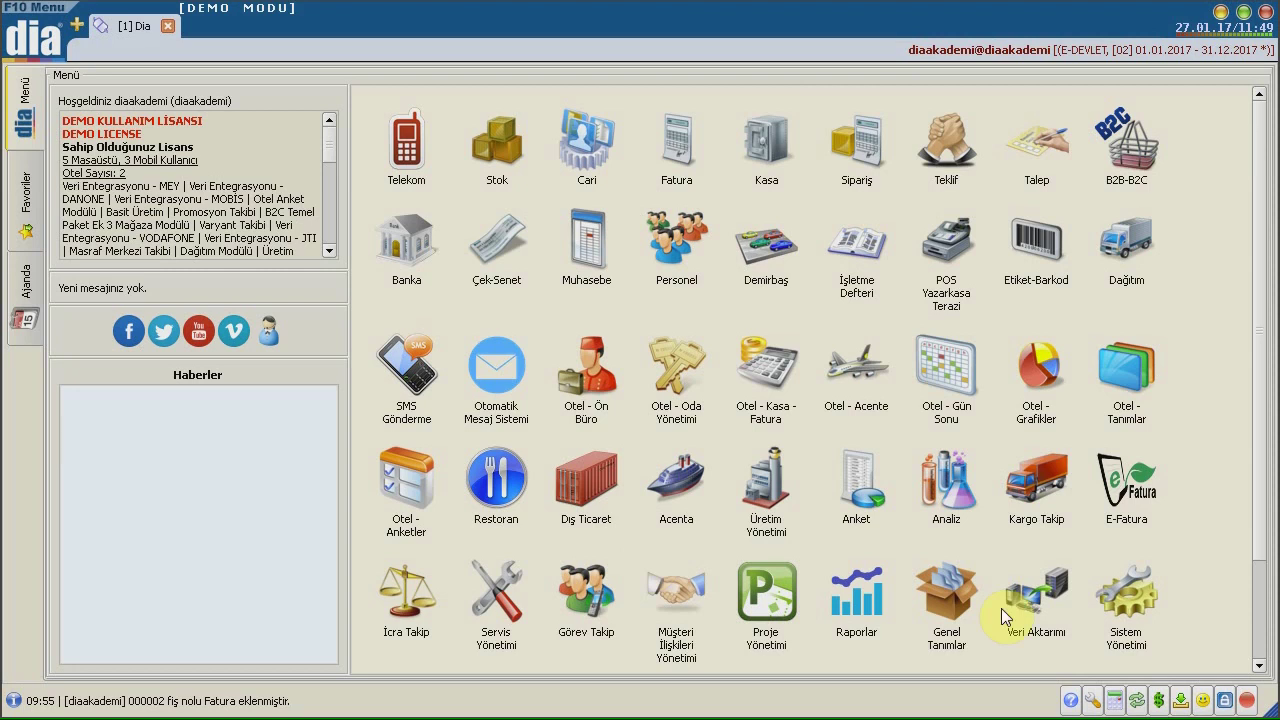
# - Open the E-Arşiv Giden Kutusu screen of the E-Fatura module
pyautogui.click(1143, 491)
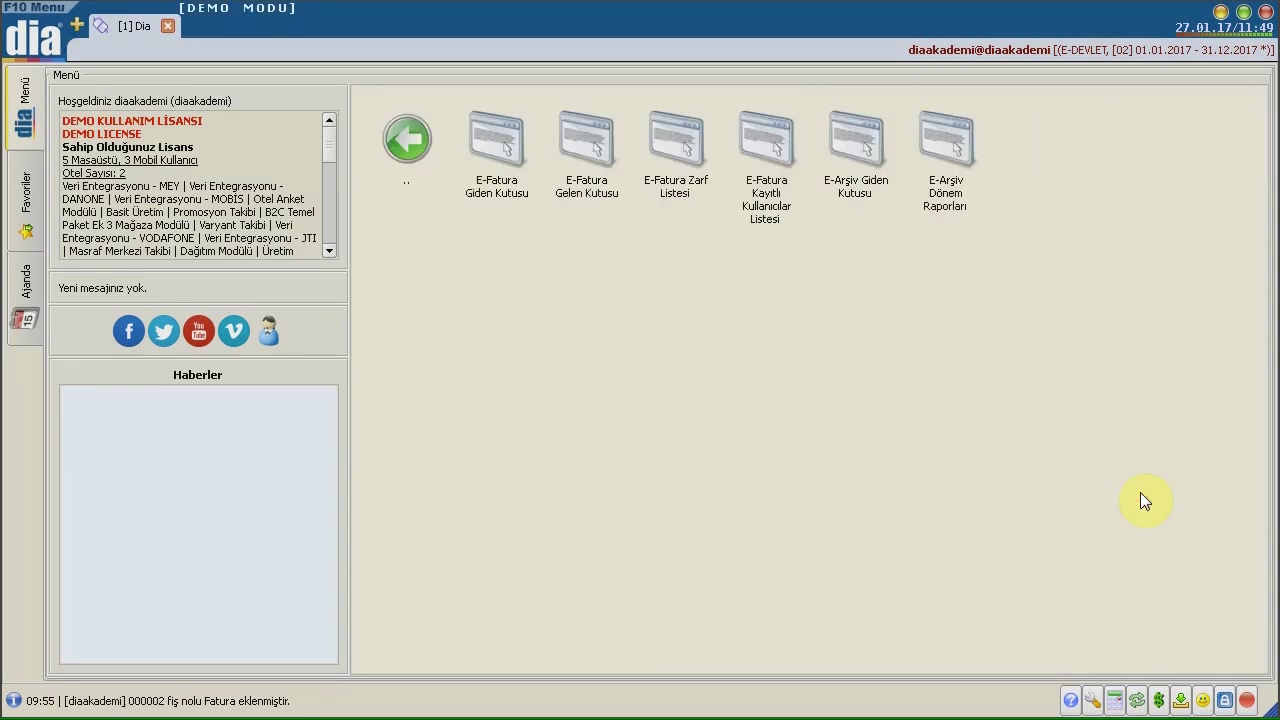
pyautogui.click(860, 146)
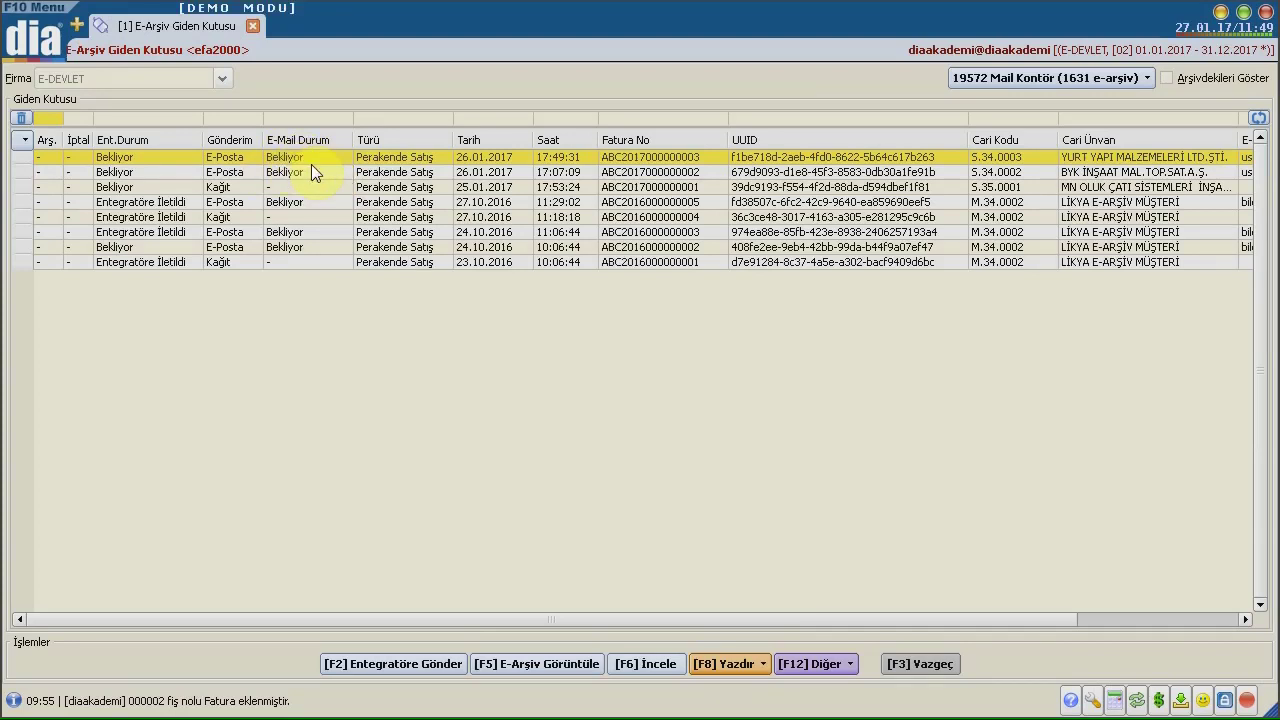
# - Mark the three pending January 2017 invoices at the head of the list, and clear all the marks again
pyautogui.press('Insert')
pyautogui.press('Insert')
pyautogui.press('Insert')
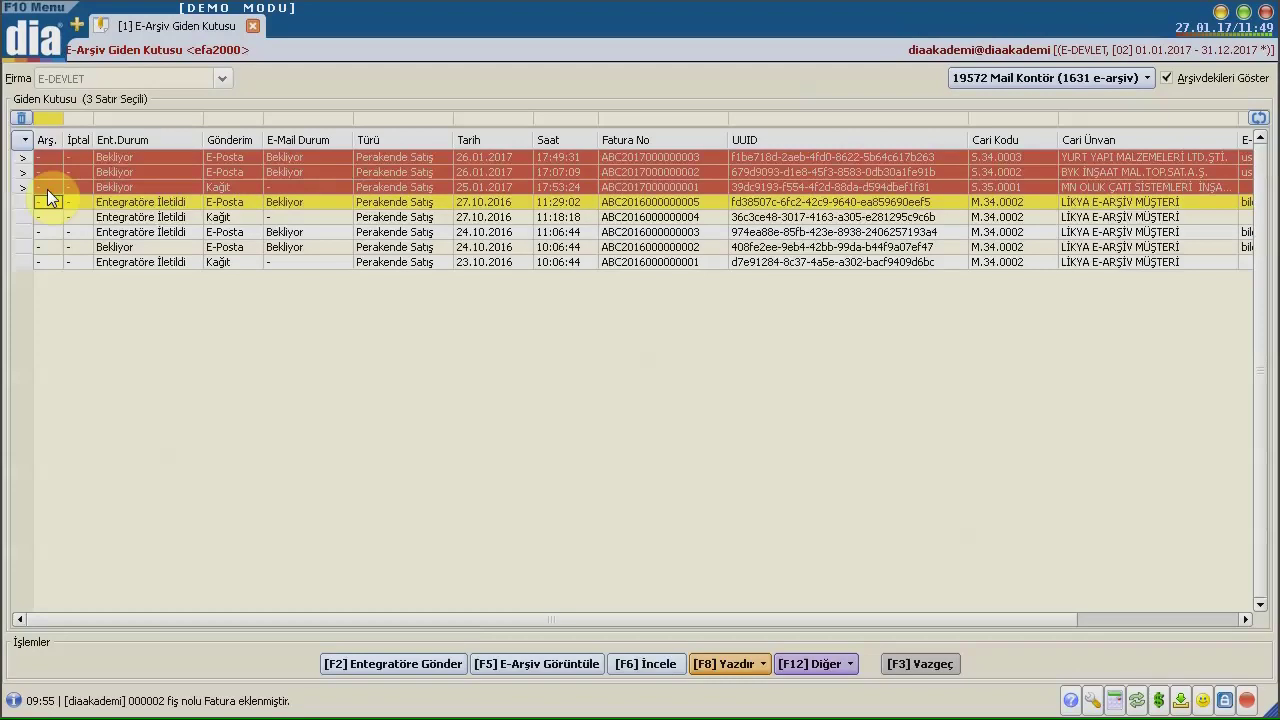
pyautogui.press('Up')
pyautogui.press('Insert')
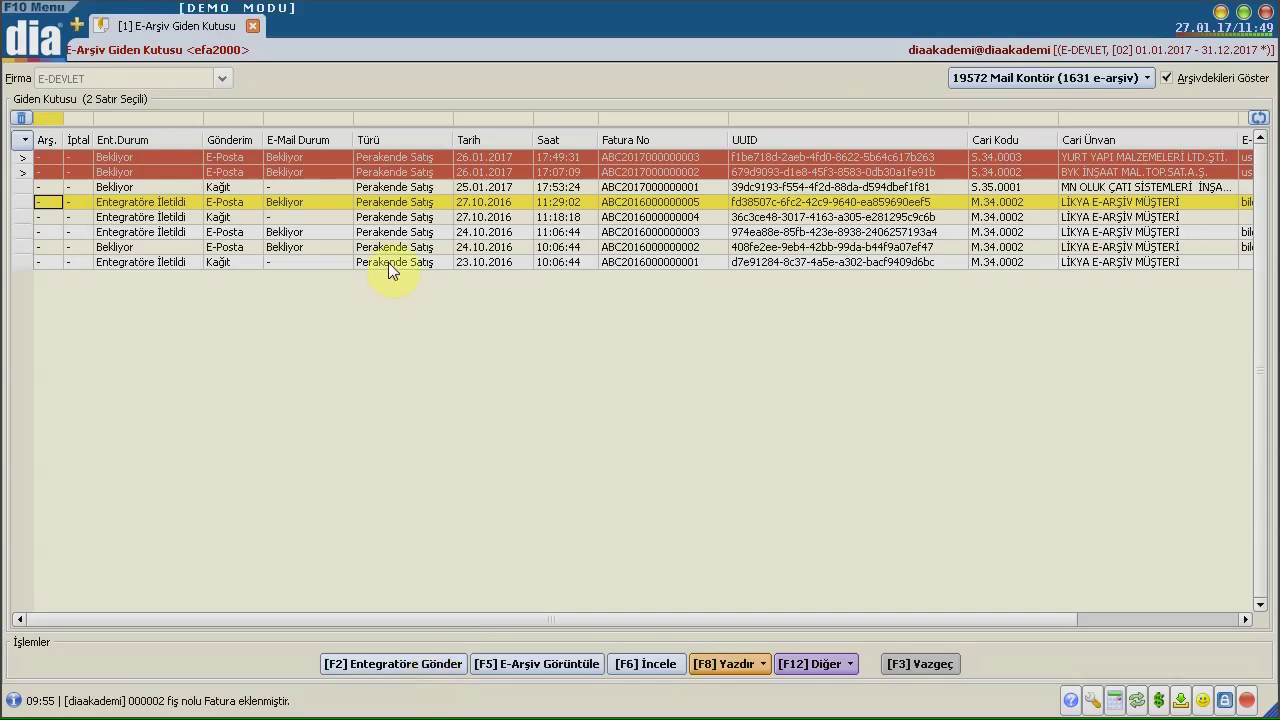
pyautogui.click(18, 172)
pyautogui.click(18, 158)
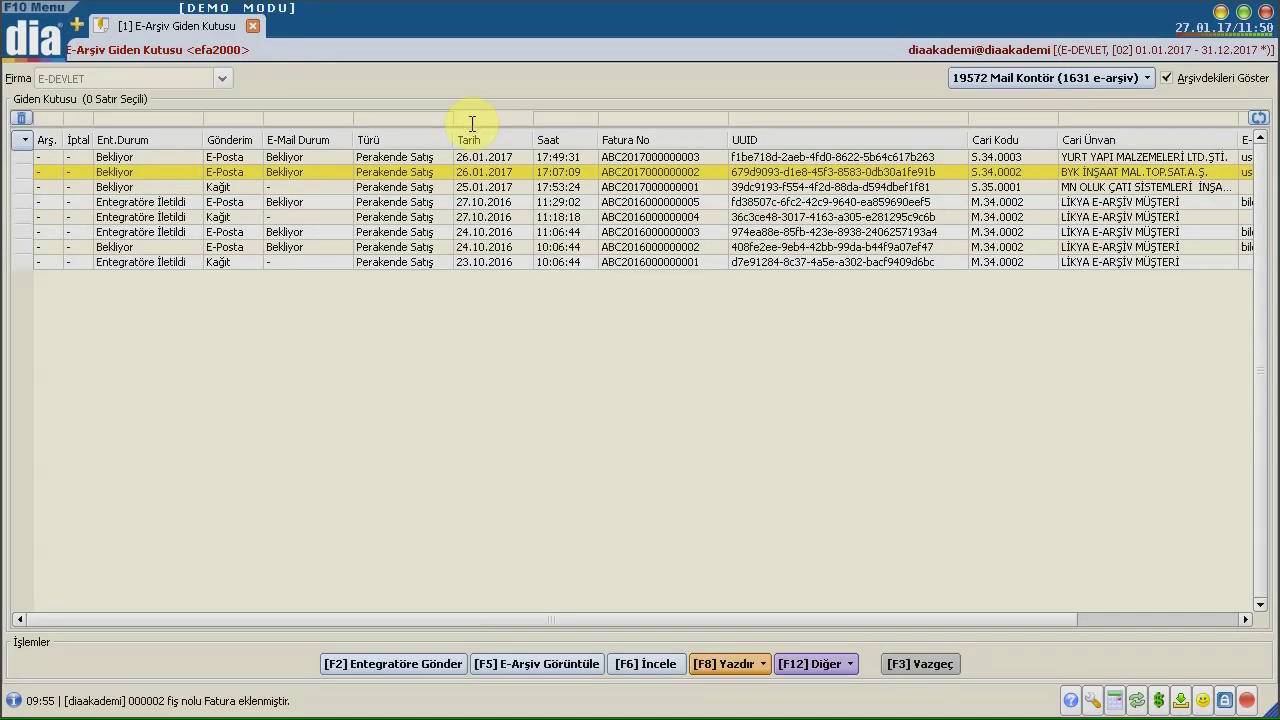
# - Mark the pending BYK İNŞAAT invoice of 26.01.2017, send it to the integrator and confirm the submission
pyautogui.click(471, 122)
pyautogui.click(1085, 114)
pyautogui.click(145, 172)
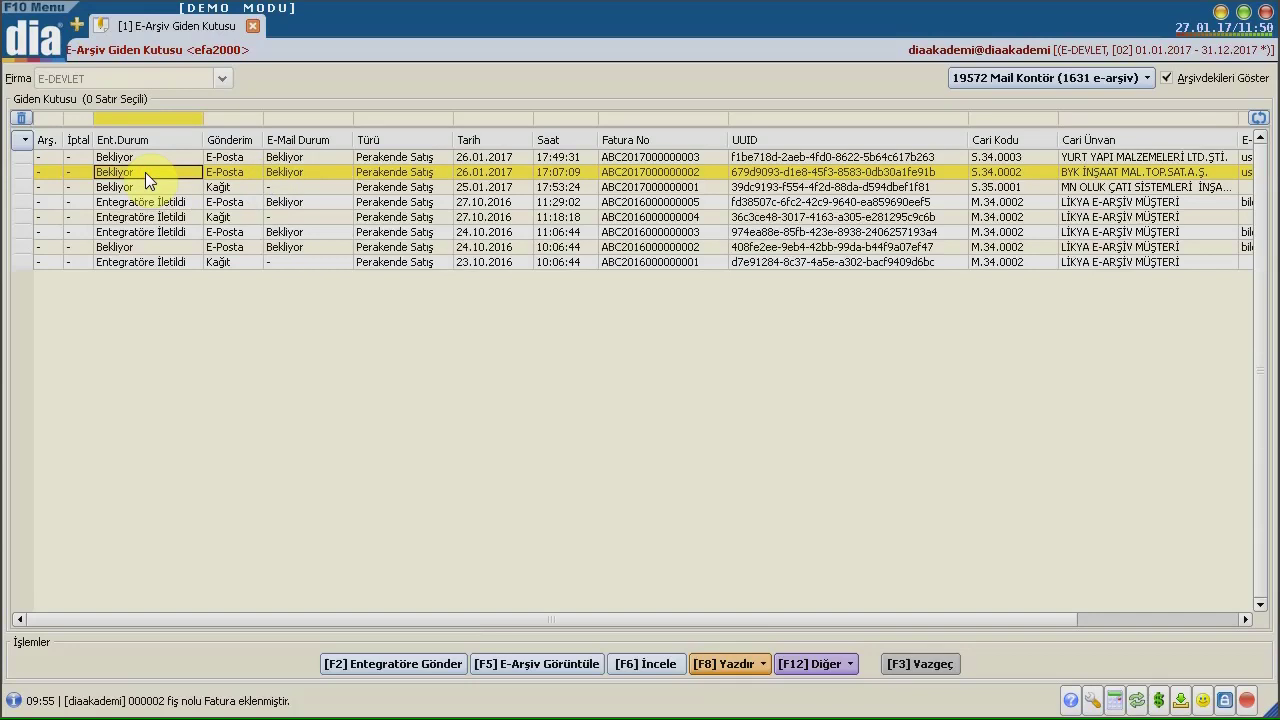
pyautogui.press('space')
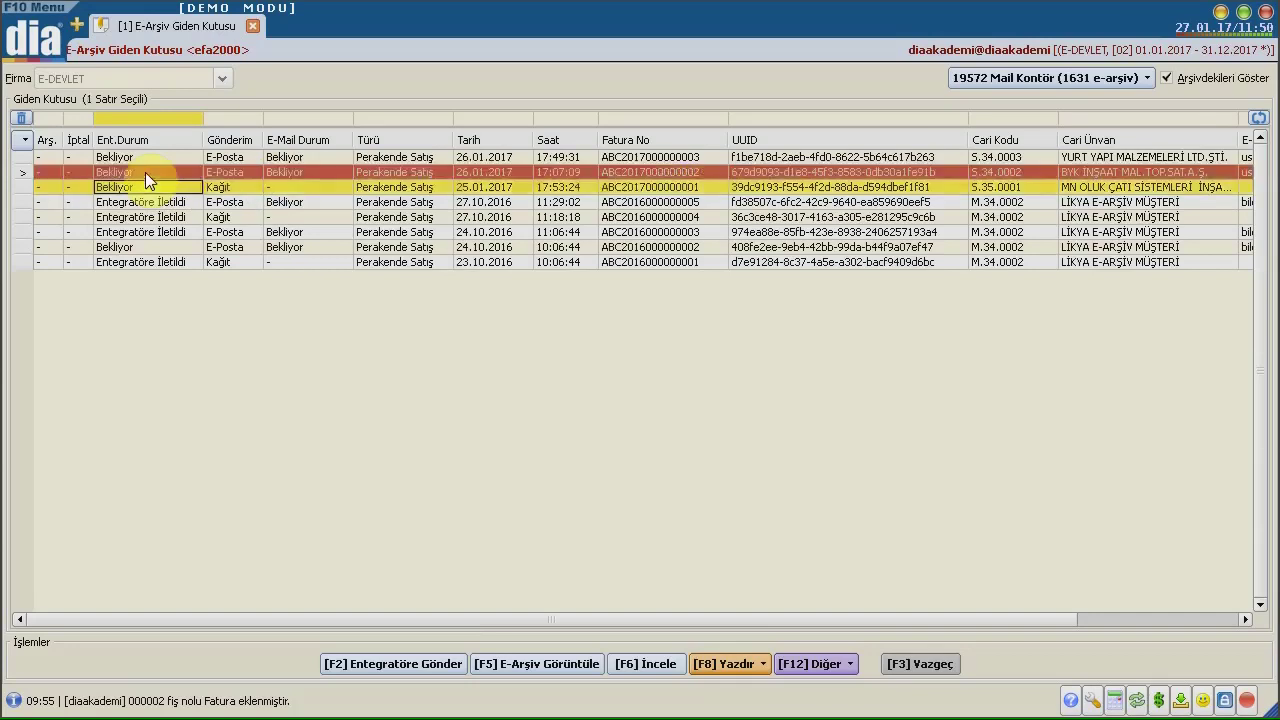
pyautogui.click(340, 664)
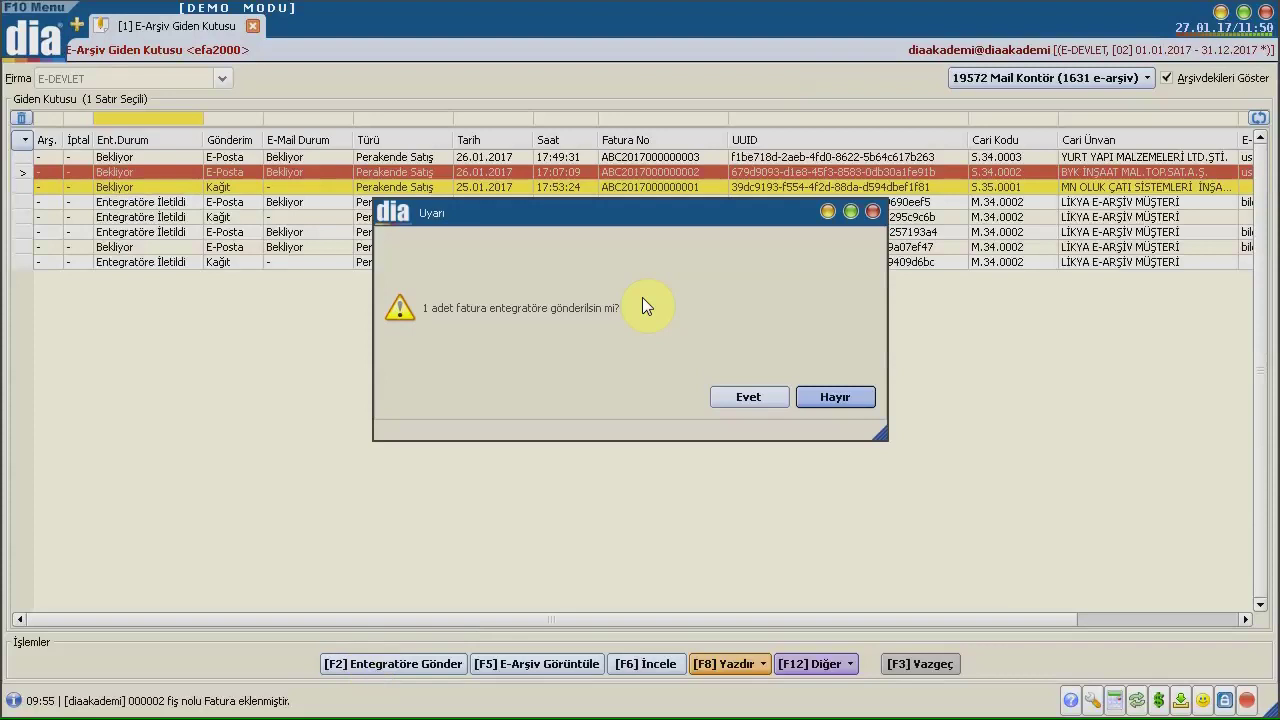
pyautogui.click(739, 395)
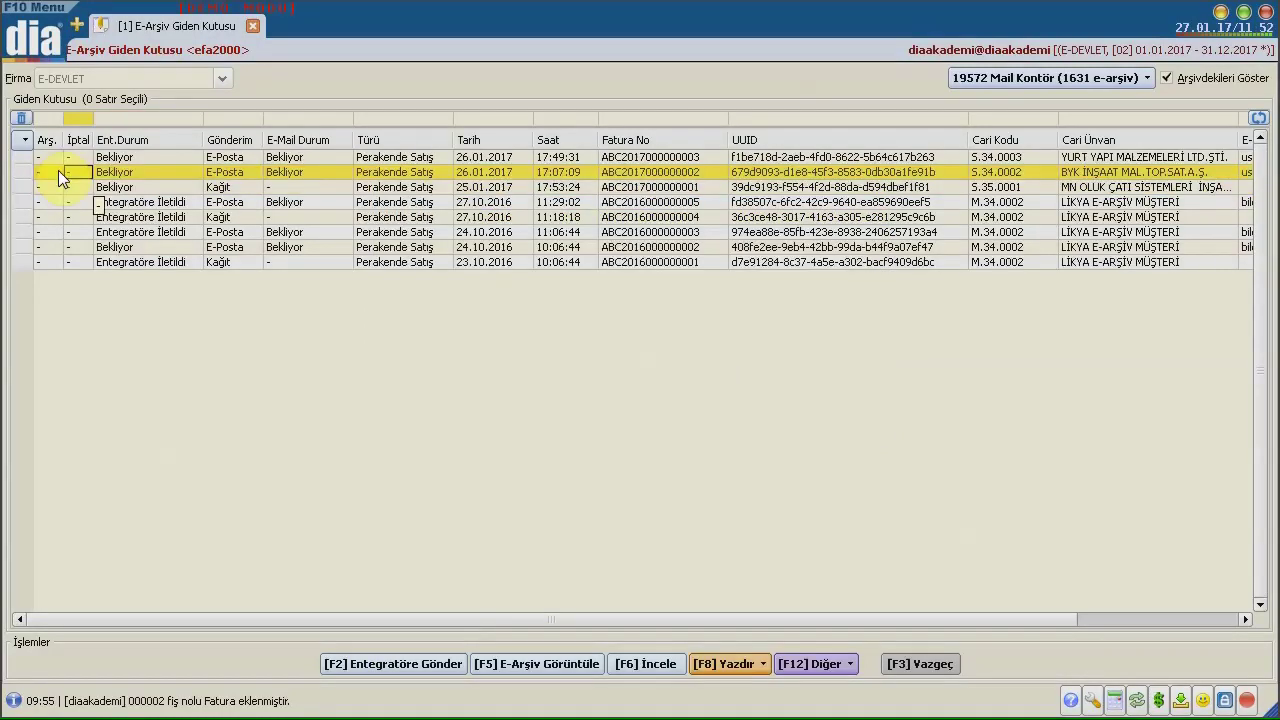
# - Check the integrator status and the Hata Açıklaması column for the LİKYA invoices of 27.10.2016
pyautogui.click(108, 217)
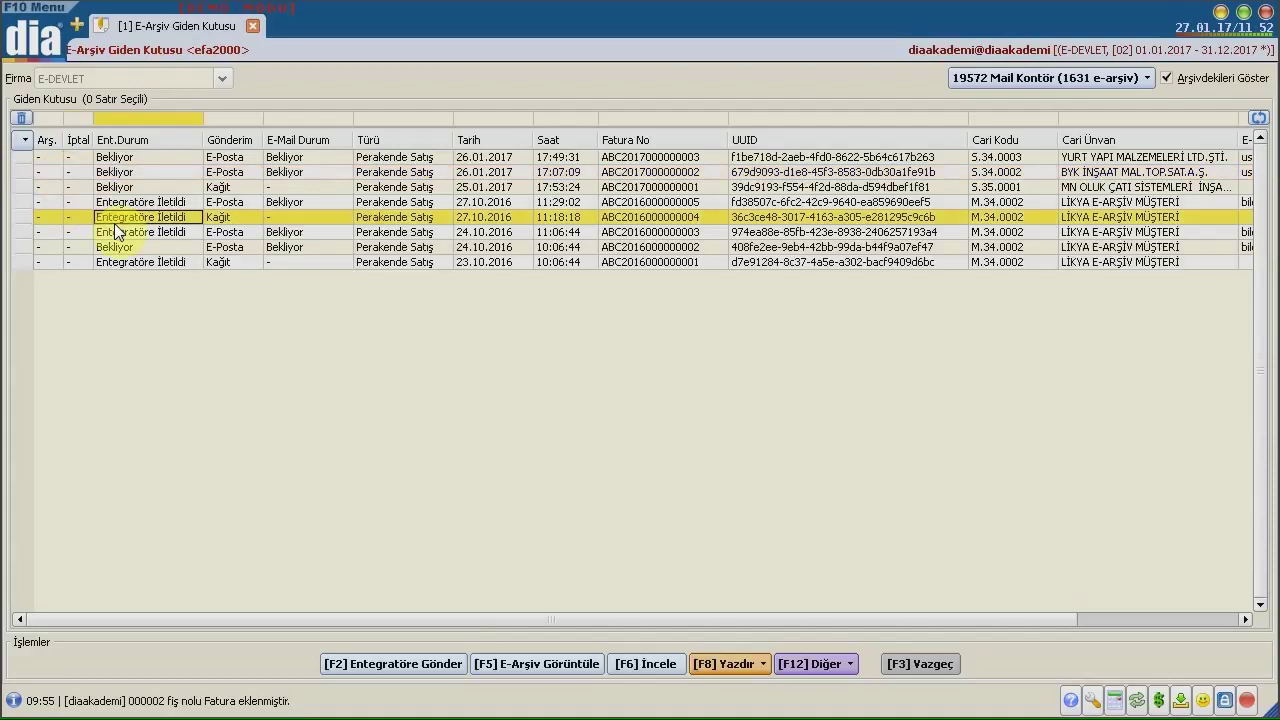
pyautogui.click(160, 203)
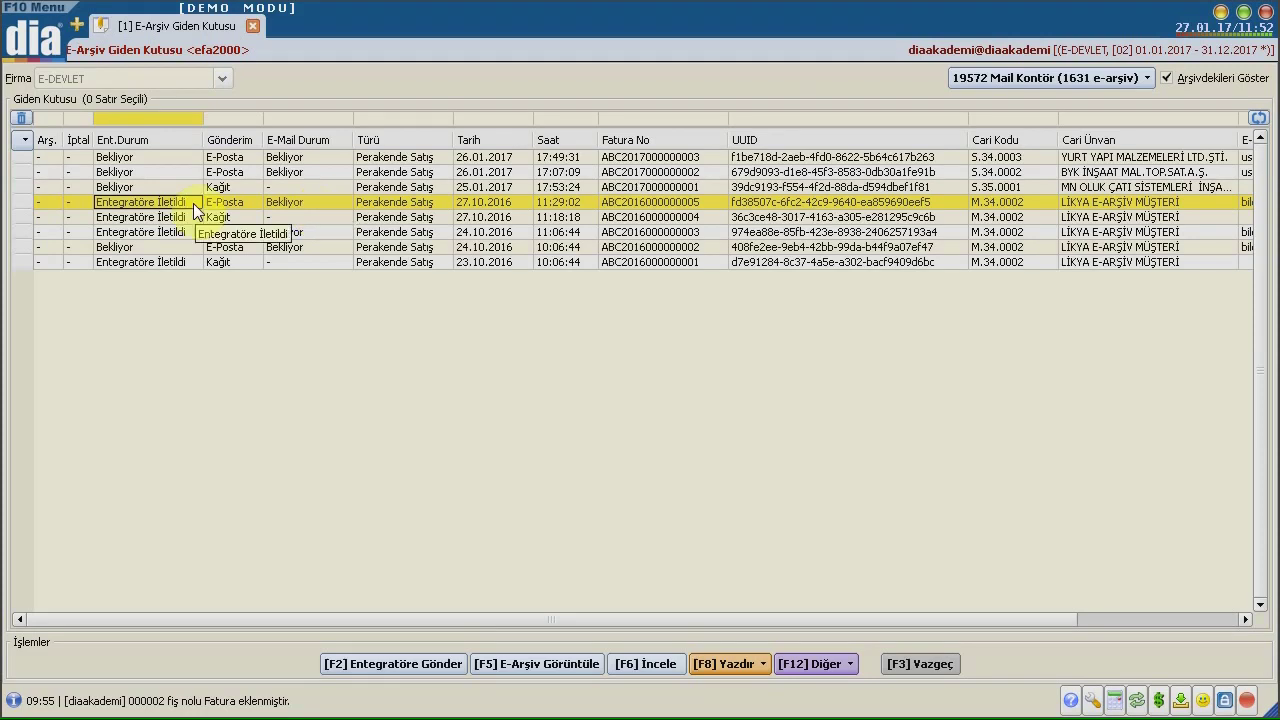
pyautogui.click(412, 610)
pyautogui.moveTo(465, 610); pyautogui.dragTo(633, 620)
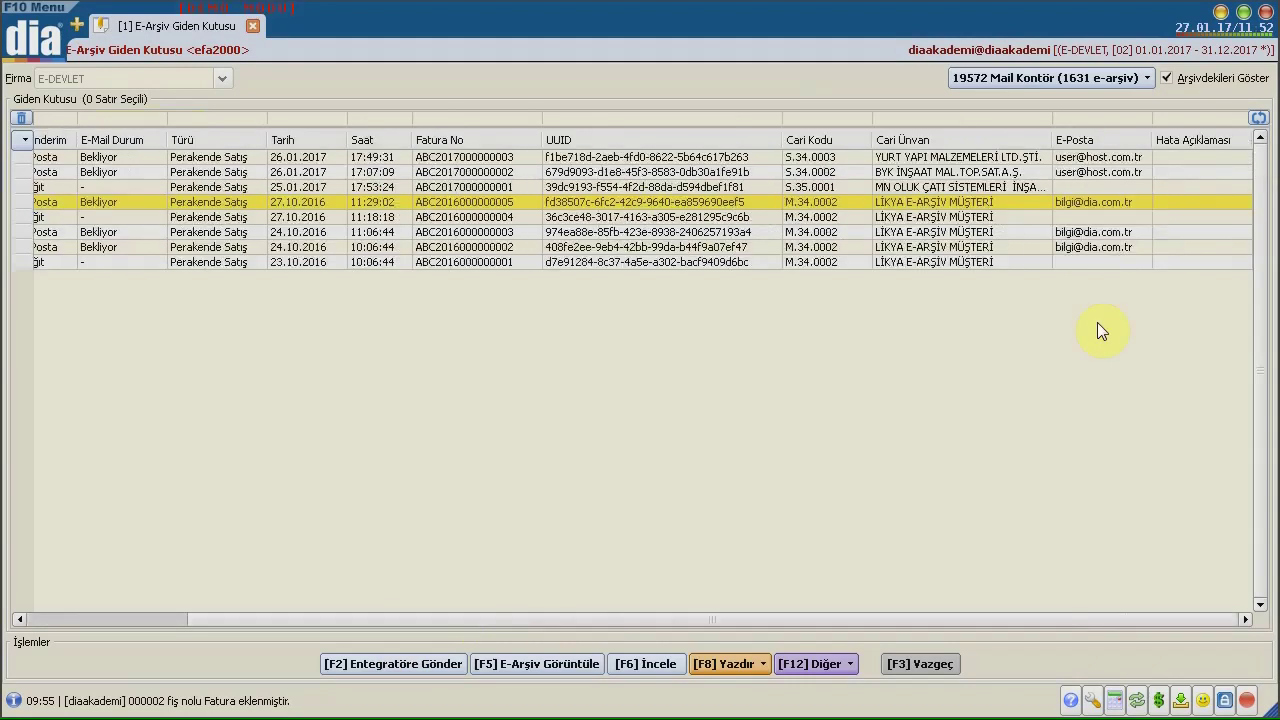
pyautogui.click(1166, 201)
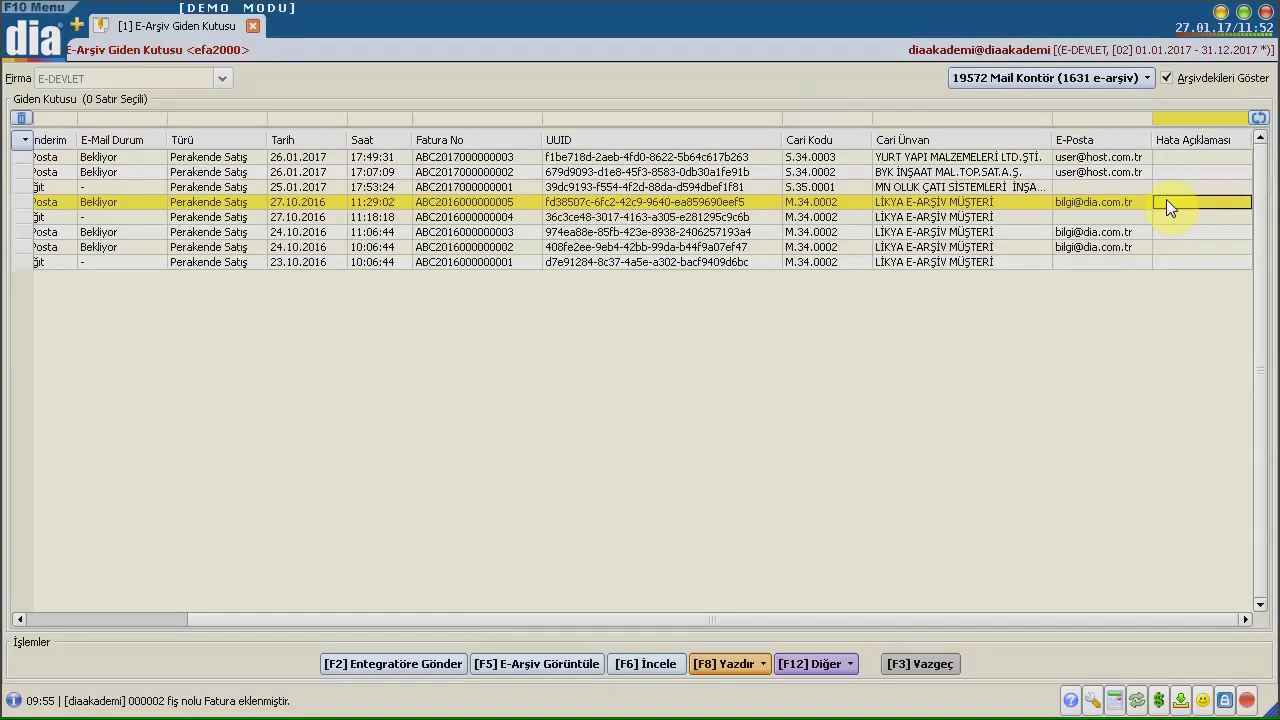
pyautogui.click(465, 202)
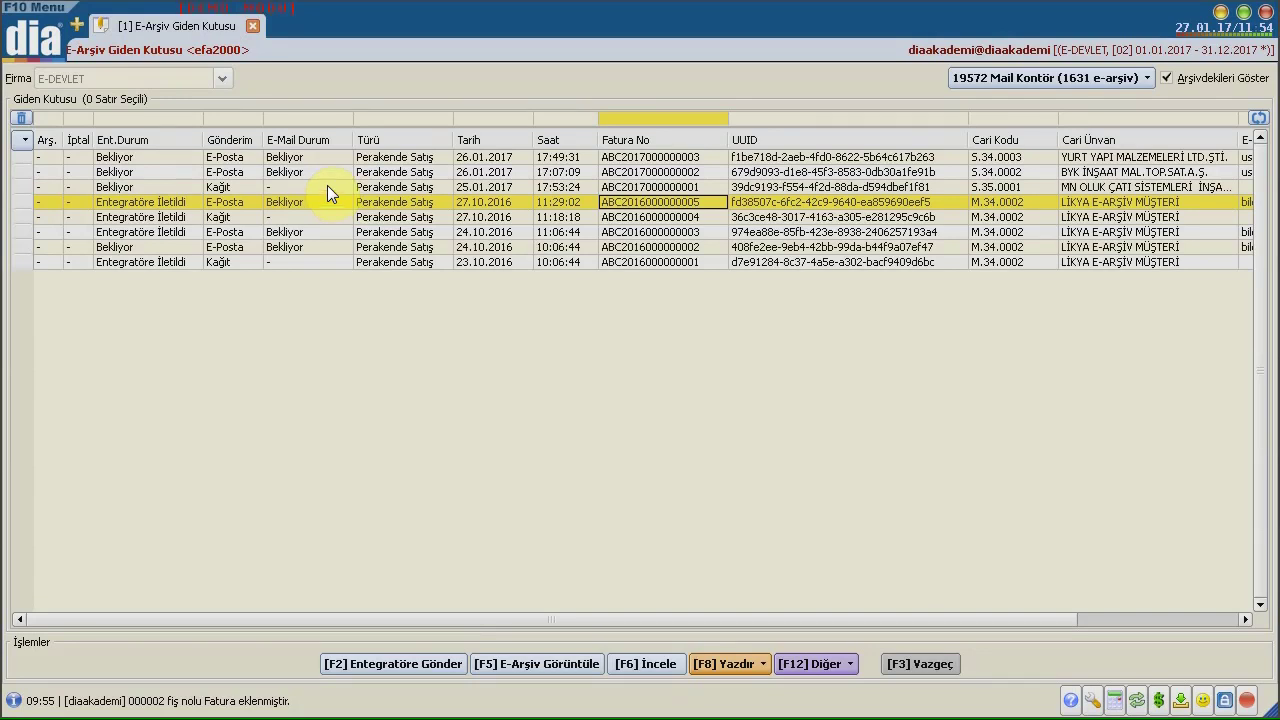
# - Compare the Gönderim delivery method of the January 2017 invoices with that of the newest LİKYA invoice
pyautogui.click(260, 170)
pyautogui.click(243, 188)
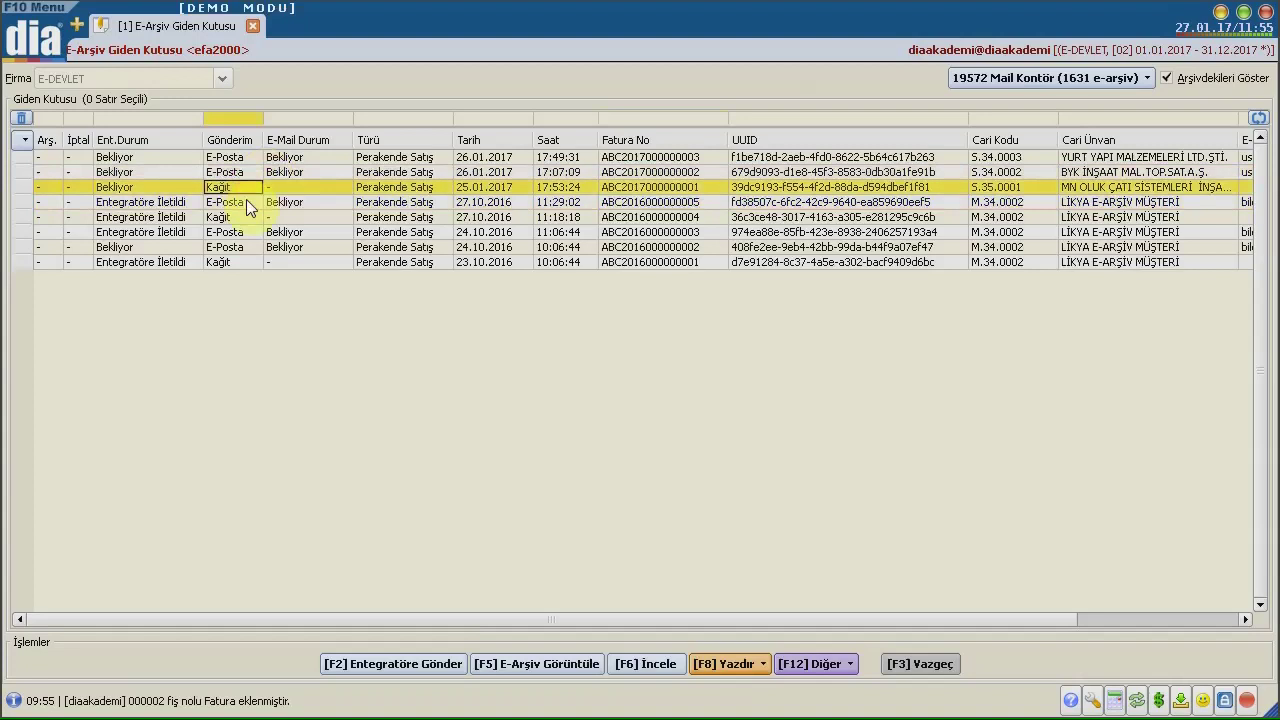
pyautogui.click(246, 200)
pyautogui.click(245, 188)
# - View the e-archive document of the YURT YAPI invoice, highlight its ETTN value, and close the document
pyautogui.click(241, 164)
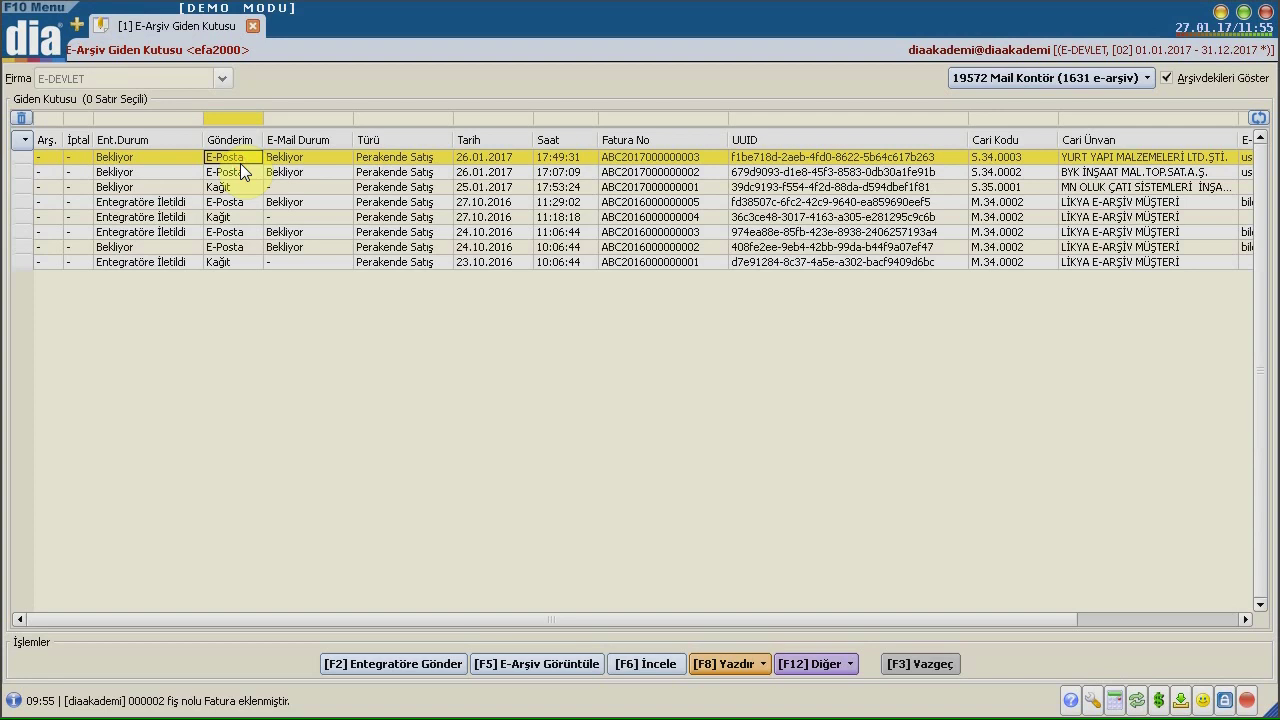
pyautogui.click(500, 668)
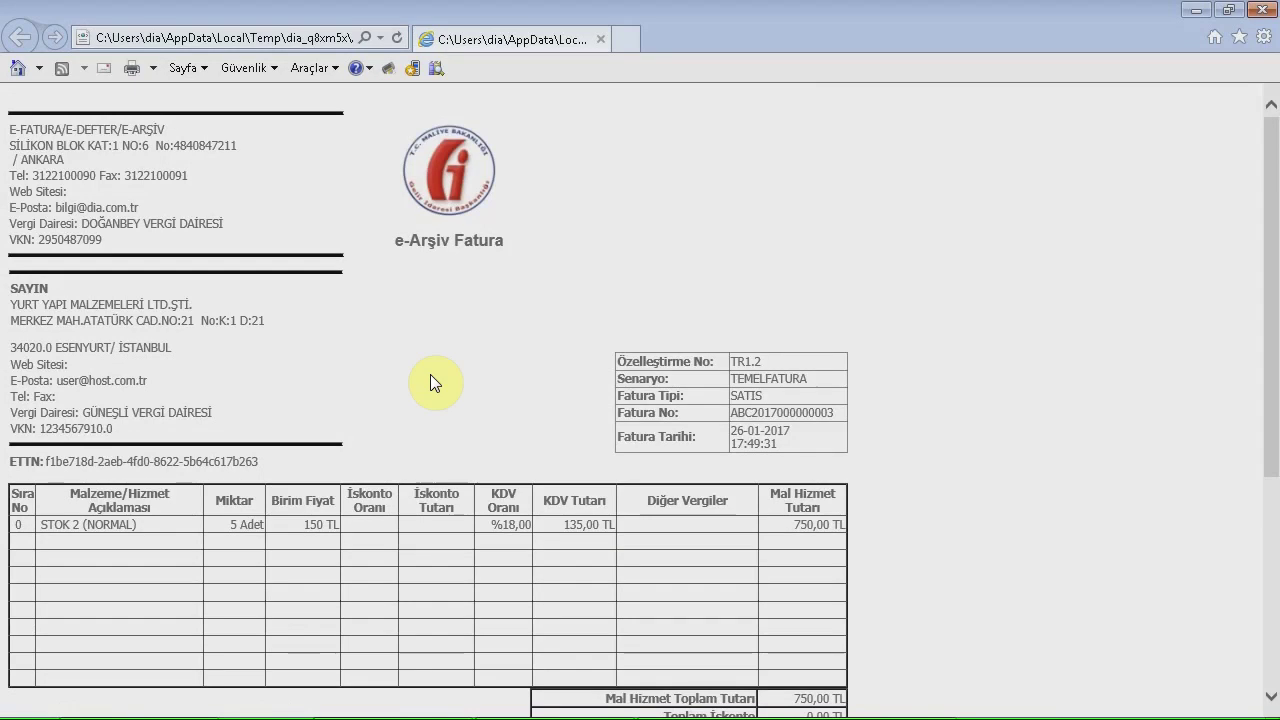
pyautogui.scroll(-4, 430, 383)
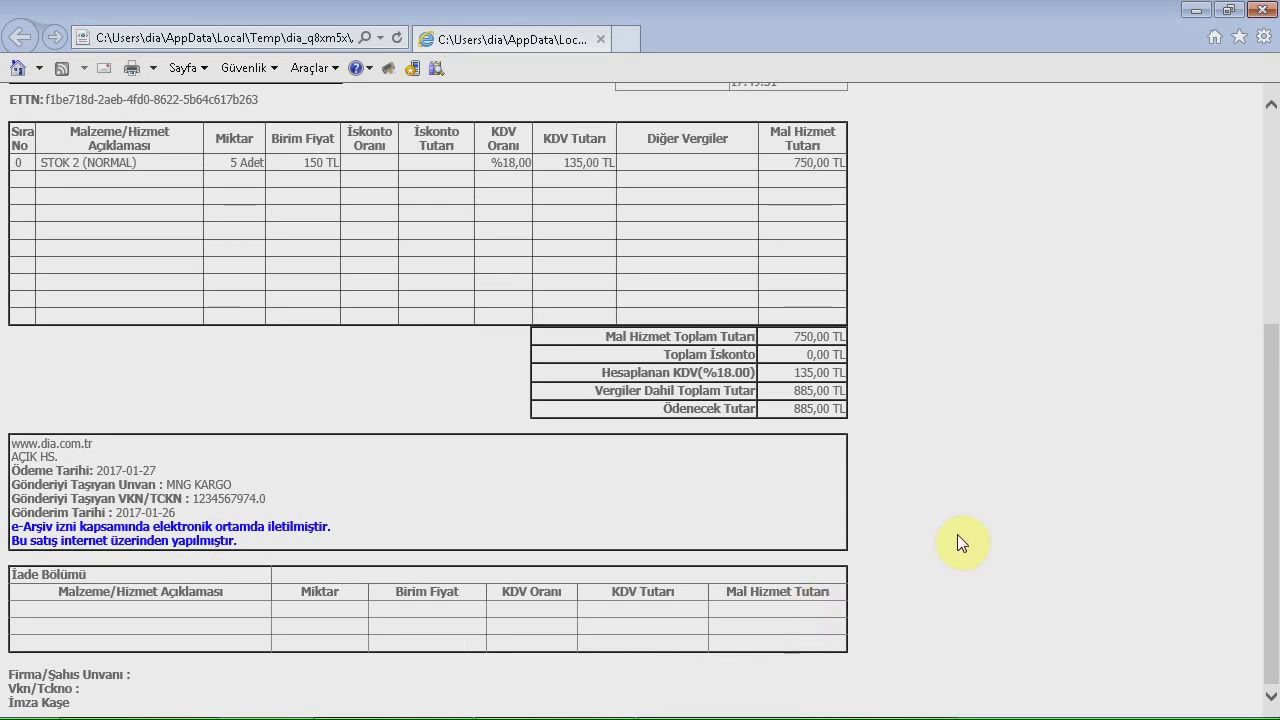
pyautogui.scroll(2, 565, 412)
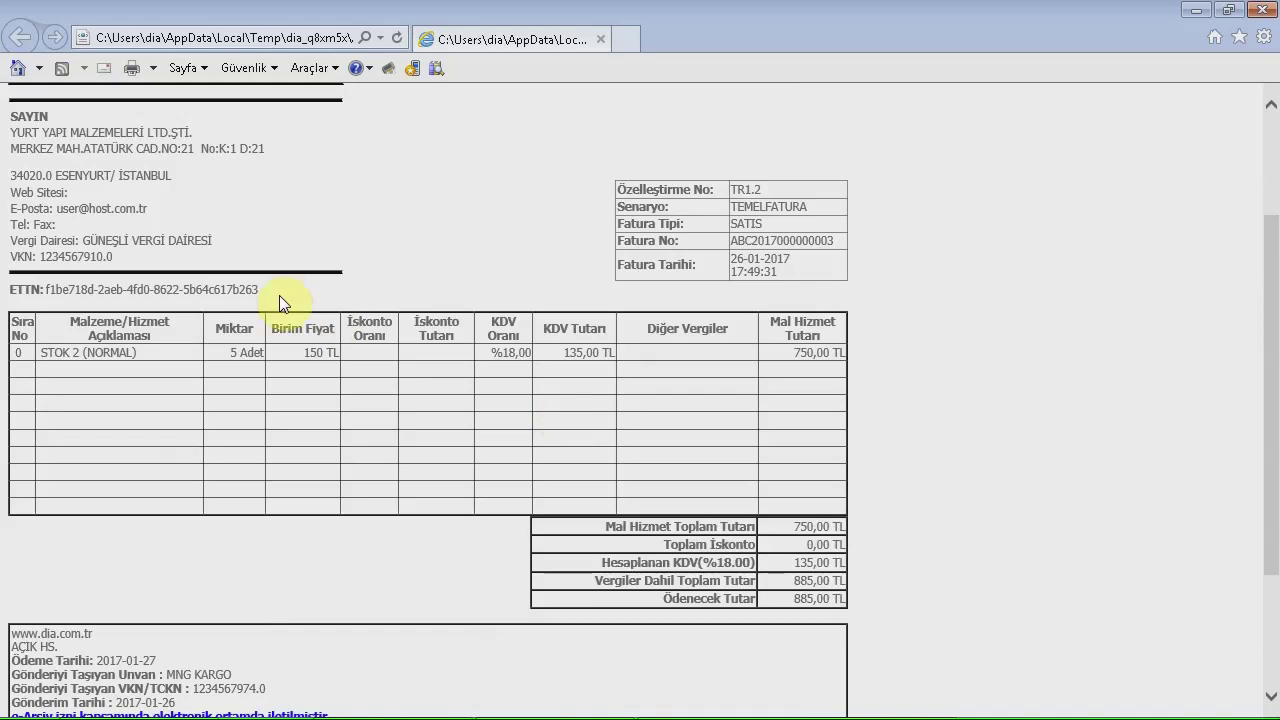
pyautogui.moveTo(278, 293); pyautogui.dragTo(20, 305)
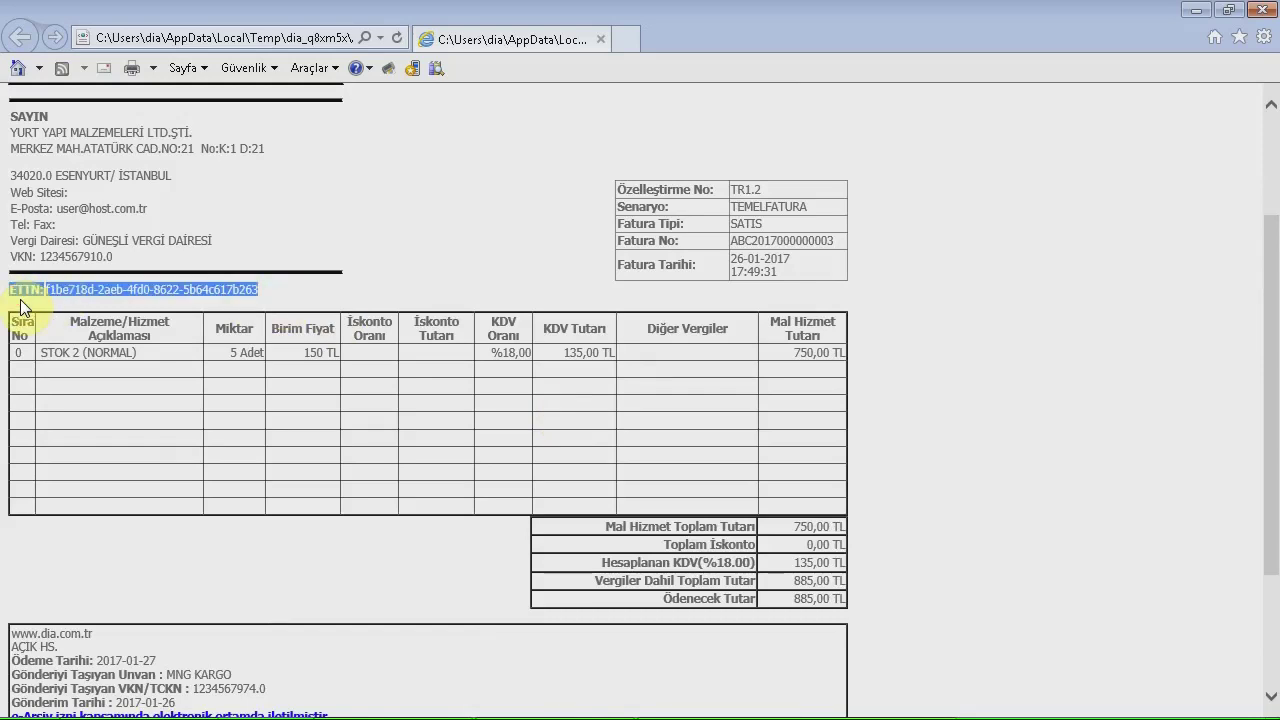
pyautogui.click(228, 299)
pyautogui.moveTo(262, 289); pyautogui.dragTo(46, 295)
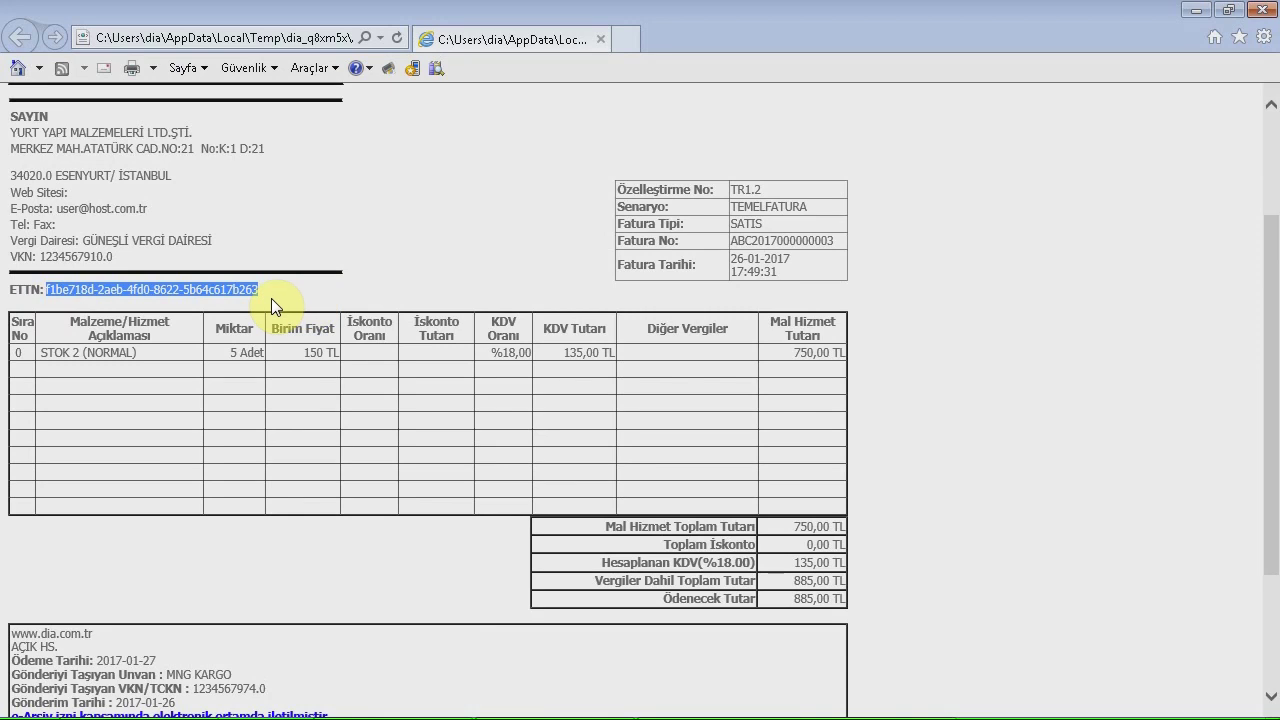
pyautogui.click(1262, 9)
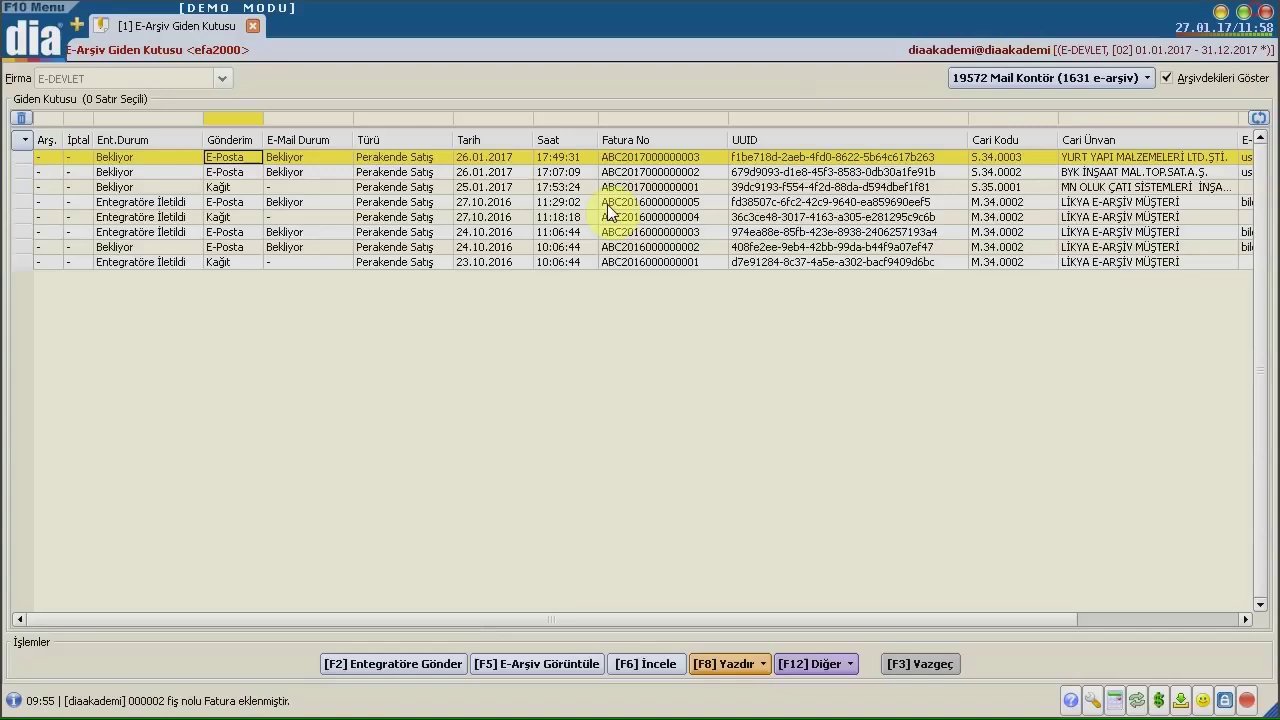
# - View the e-archive document of the MN OLUK paper-delivery invoice, check its notes section, and close it
pyautogui.click(185, 188)
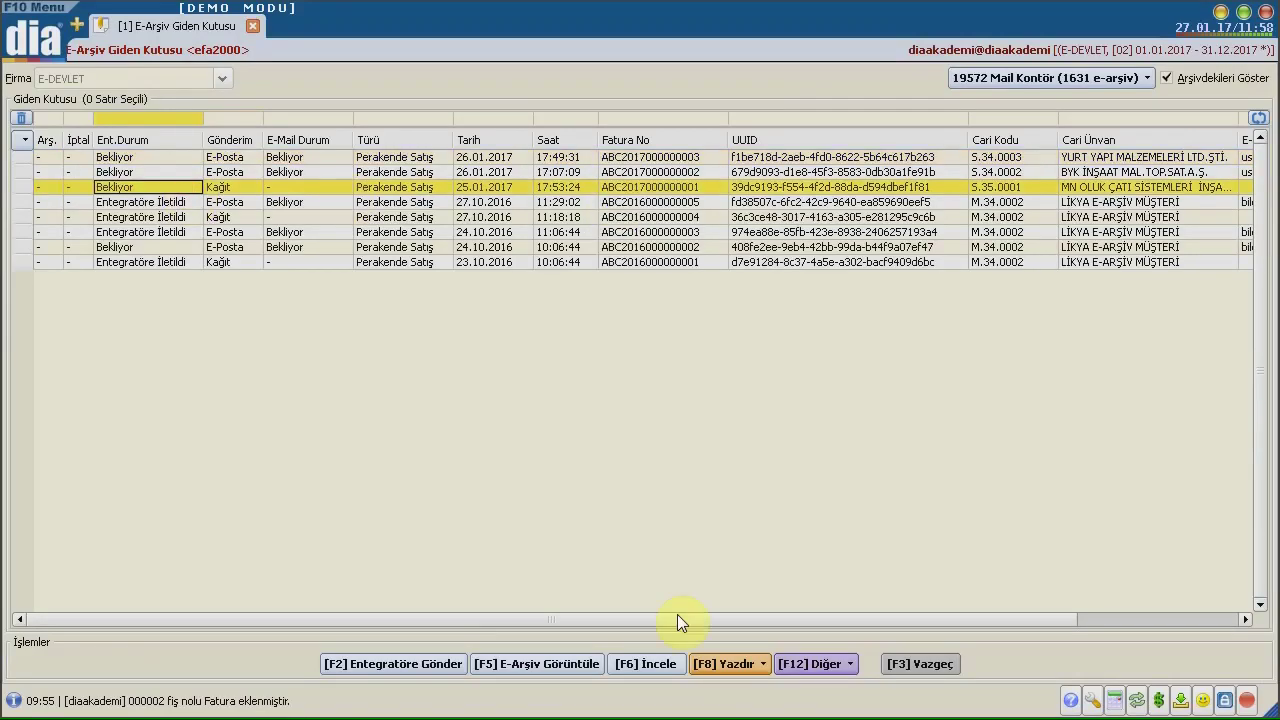
pyautogui.click(560, 663)
pyautogui.scroll(-2, 560, 500)
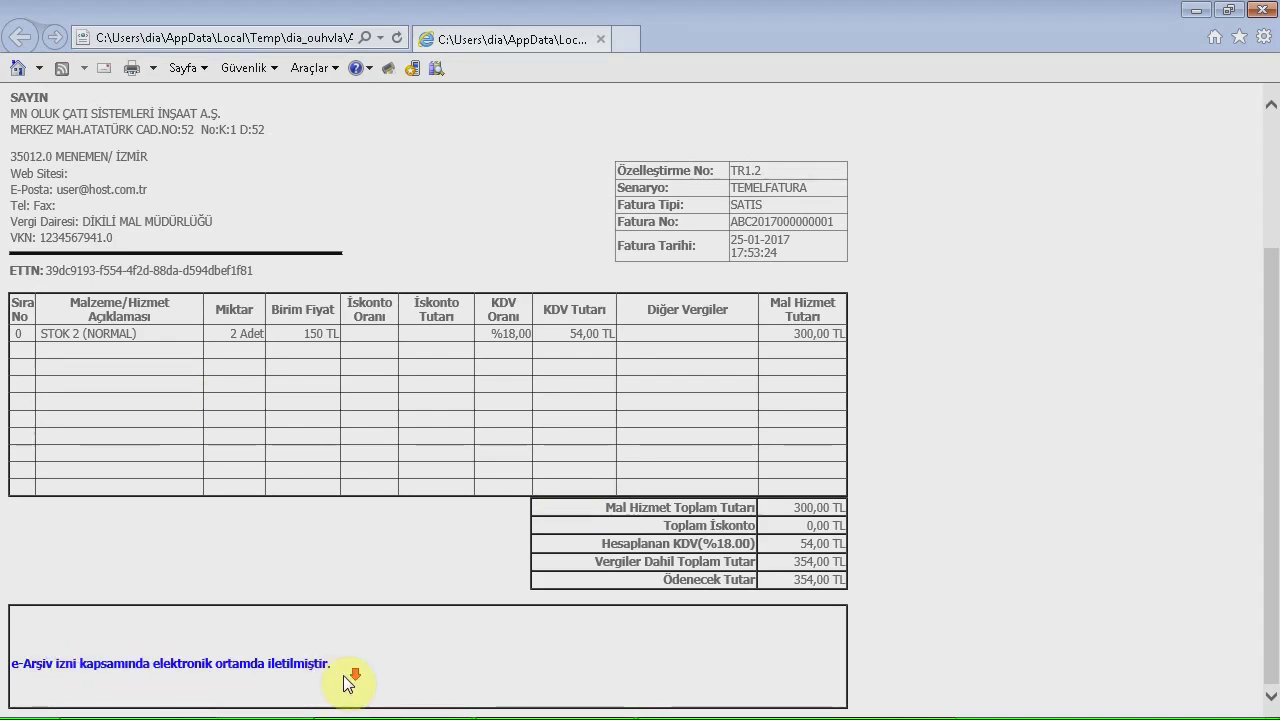
pyautogui.scroll(1, 376, 675)
pyautogui.scroll(-1, 420, 645)
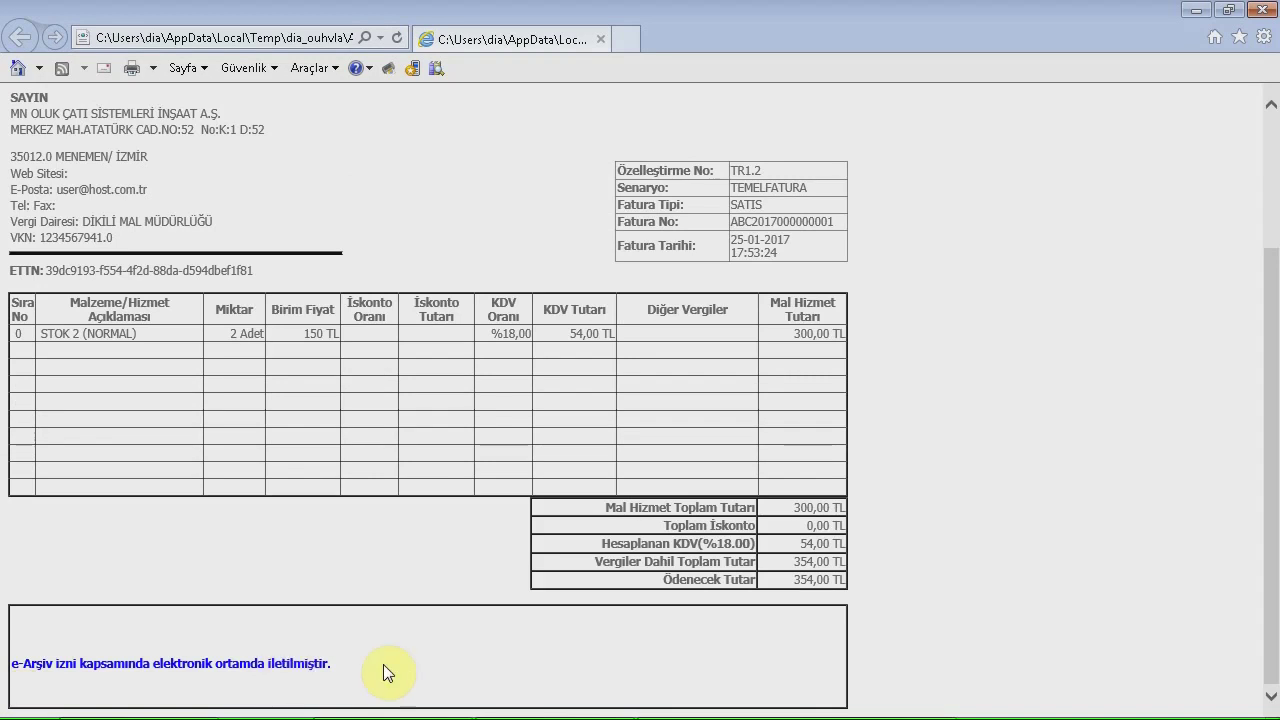
pyautogui.click(1259, 12)
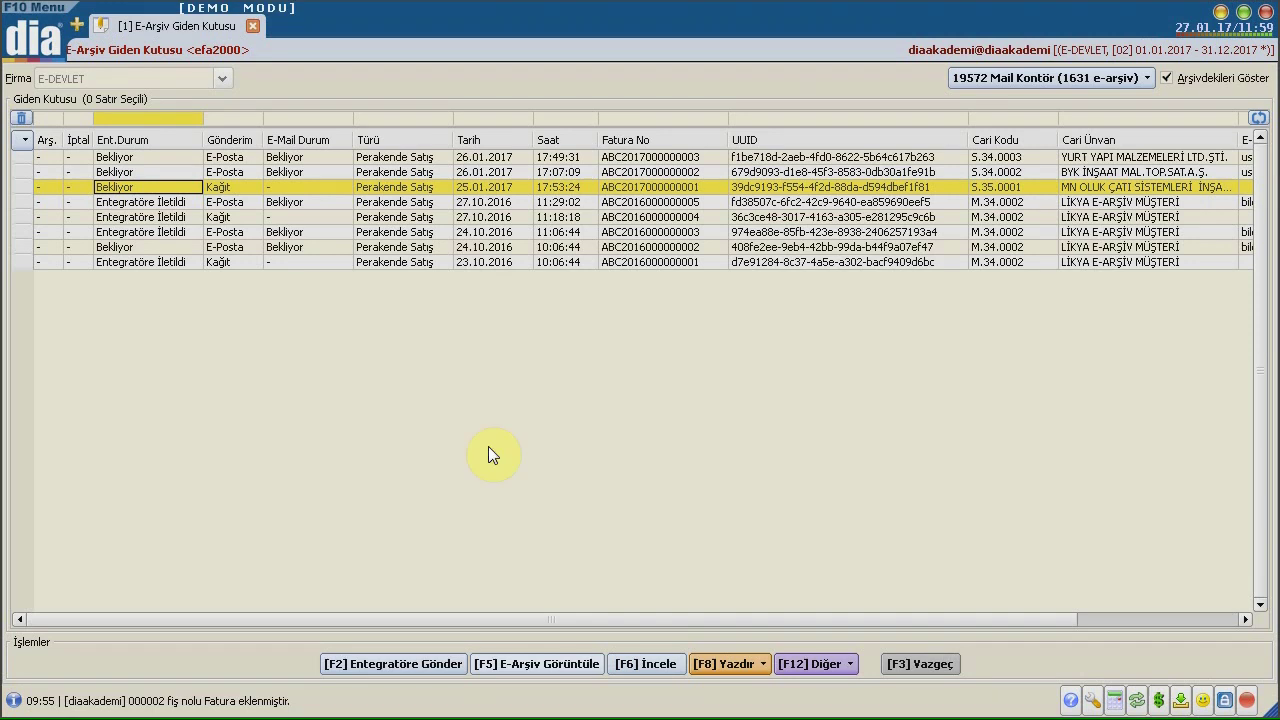
# - Run the Raporlanma Durumu Sorgula query for the MN OLUK invoice
pyautogui.click(810, 666)
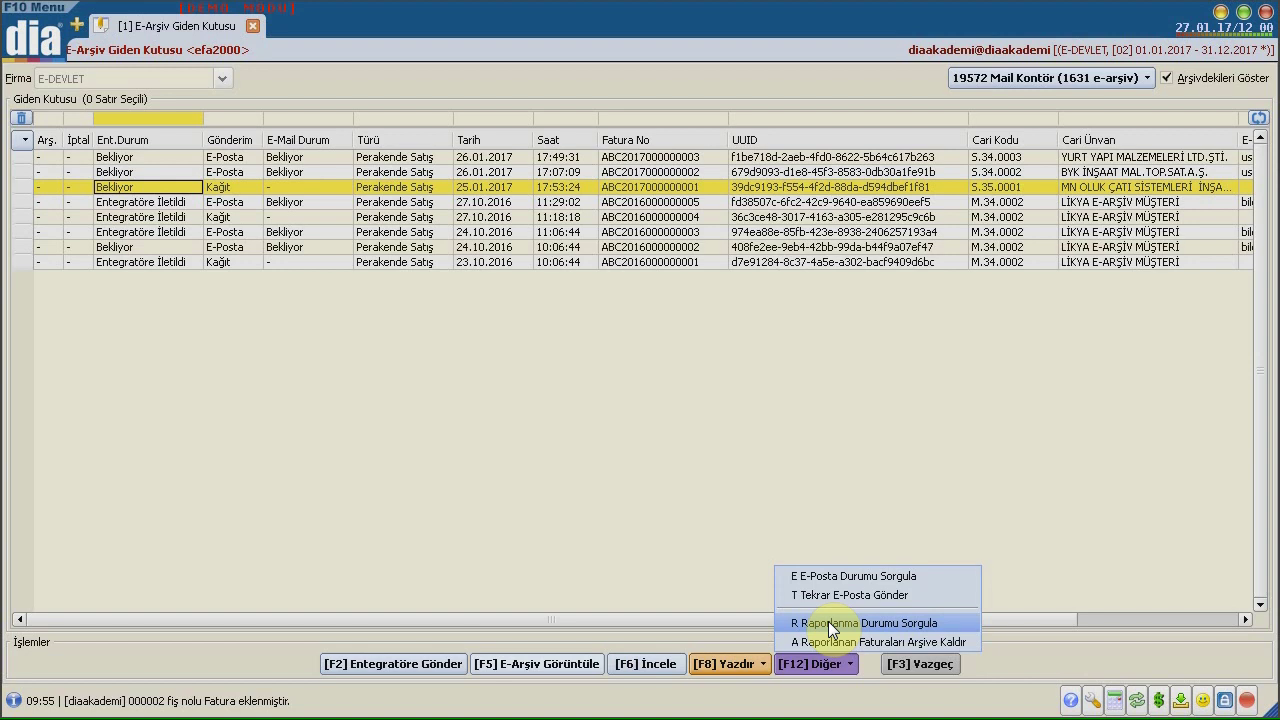
pyautogui.click(829, 623)
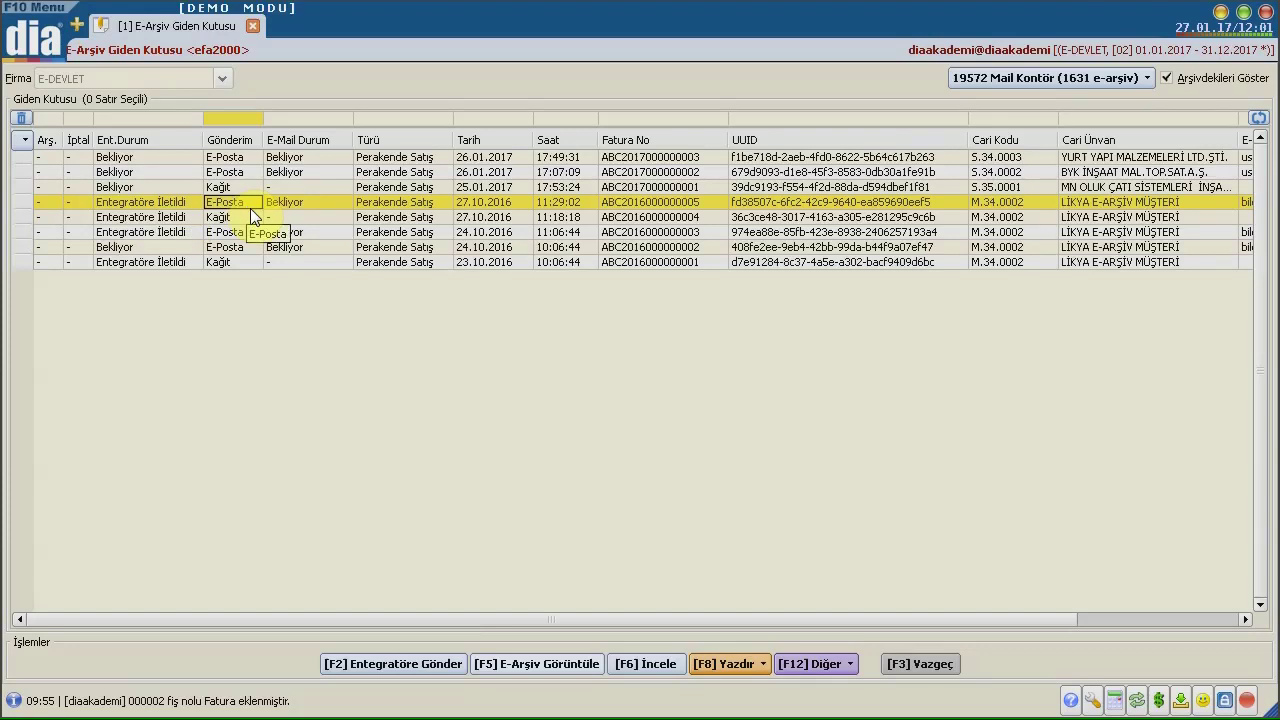
# - Resend the e-mail for the LİKYA invoice of 27.10.2016 with E-Posta delivery, keeping the prefilled e-mail address
pyautogui.click(794, 664)
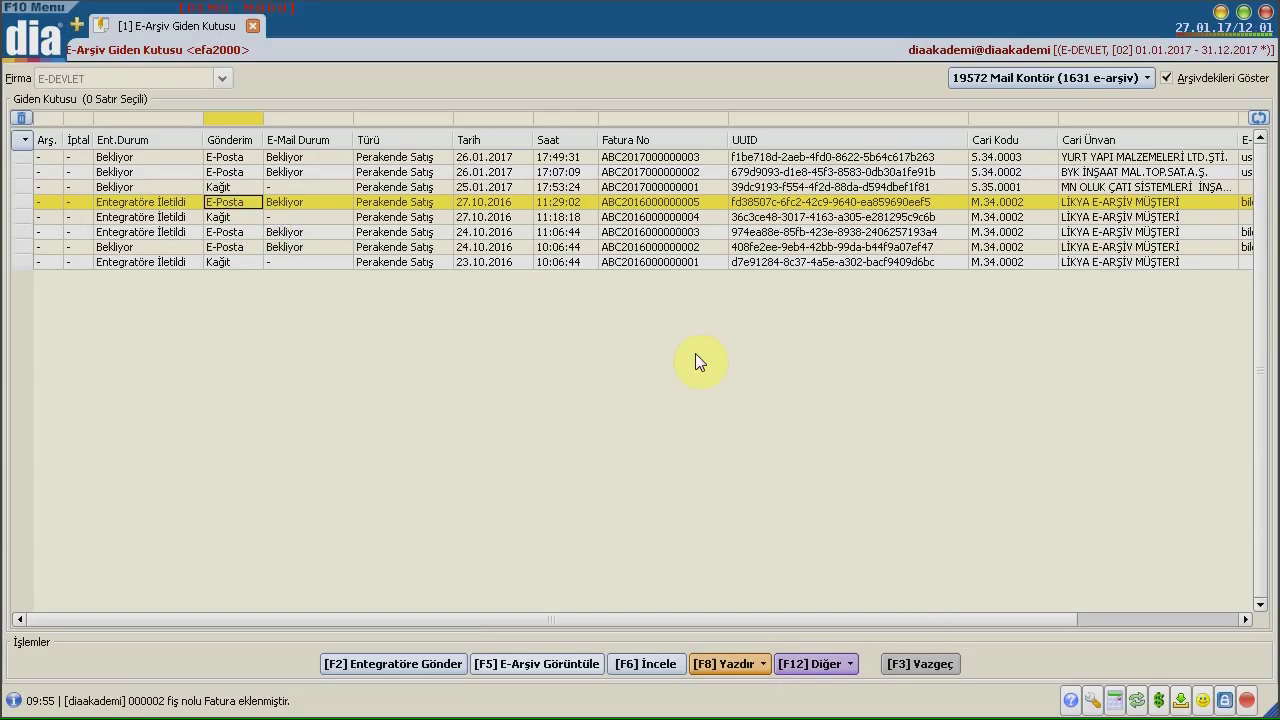
pyautogui.press('F12')
pyautogui.press('Down')
pyautogui.press('Up')
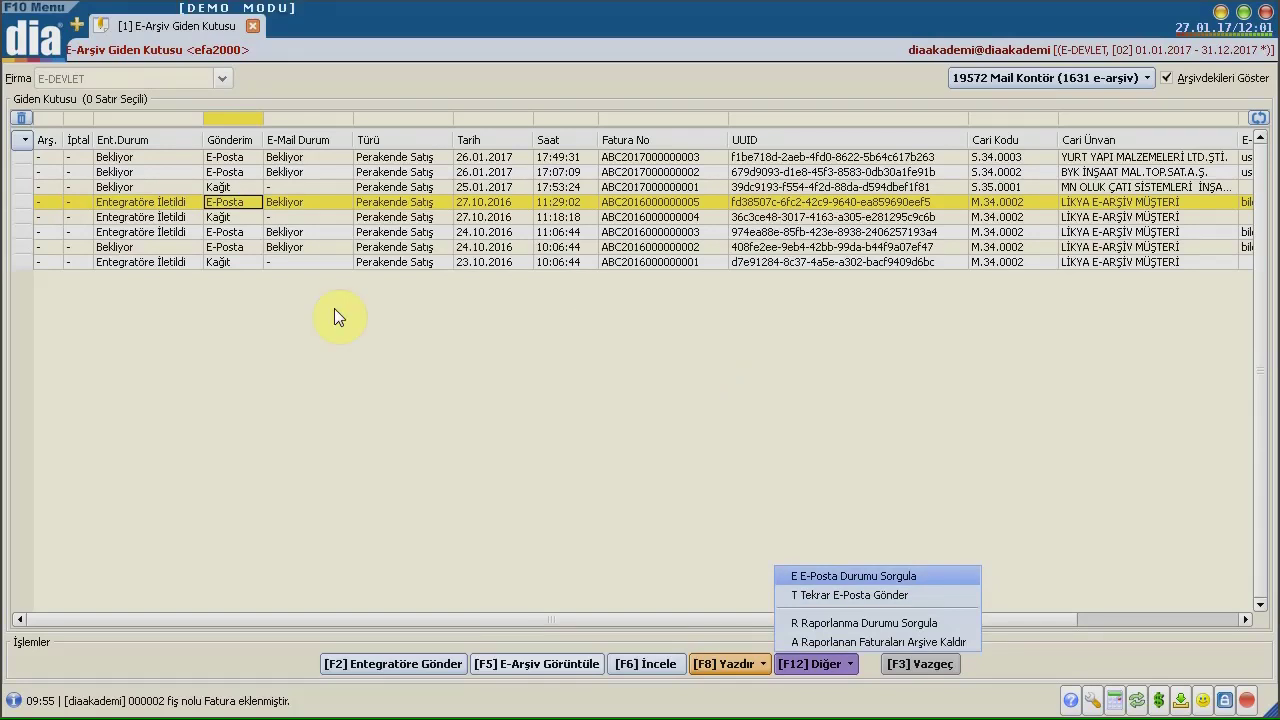
pyautogui.press('t')
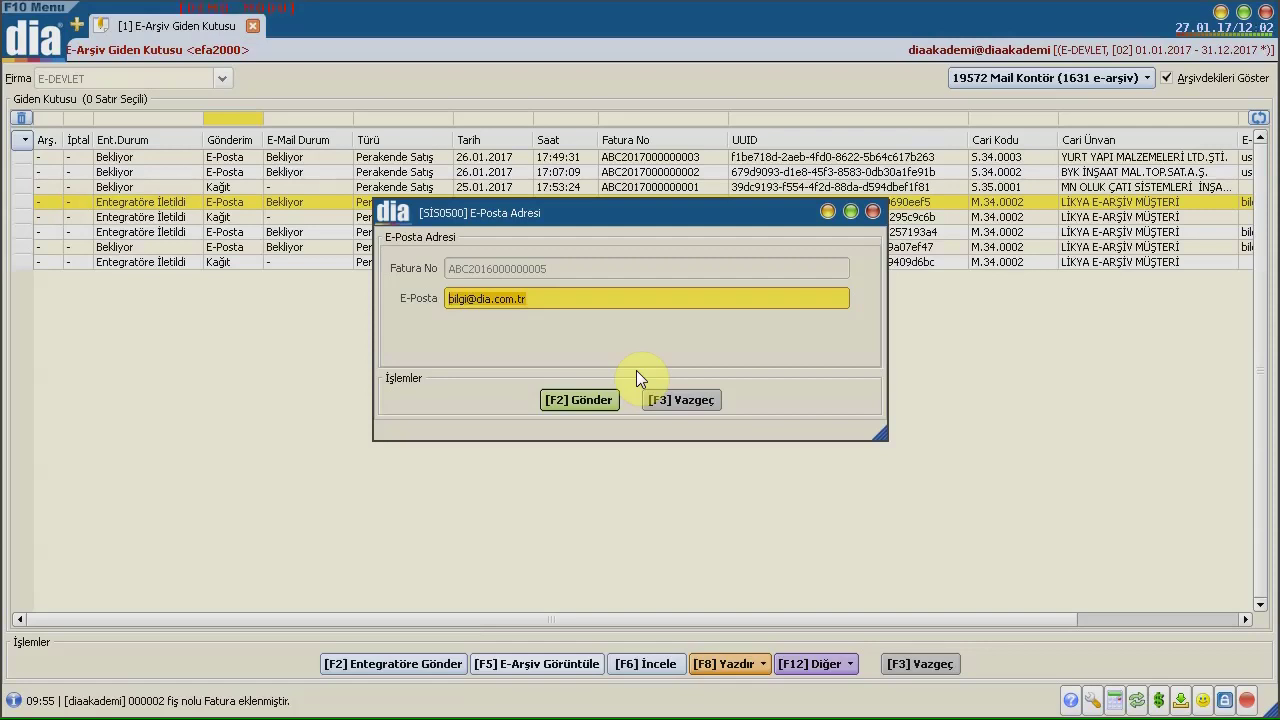
pyautogui.press('F2')
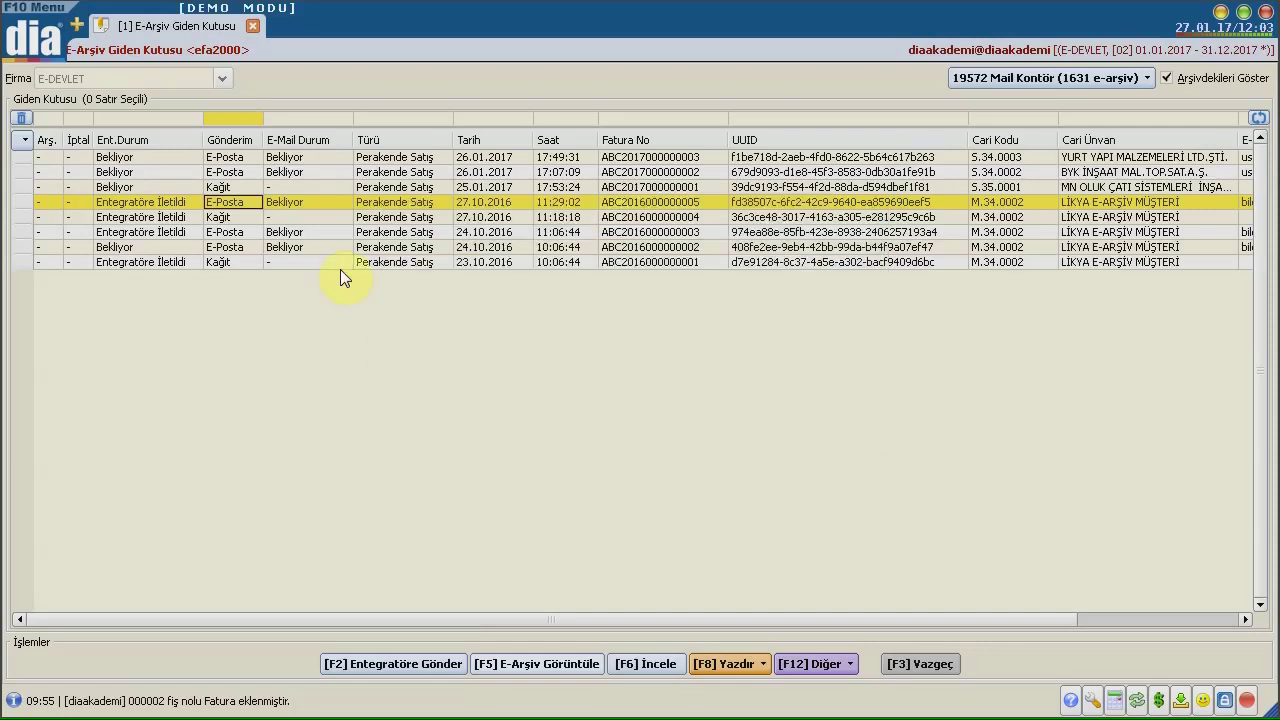
# - Search the program's screens for "e arşiv" in a new tab and open the E-Arşiv Dönem Raporları screen
pyautogui.click(75, 25)
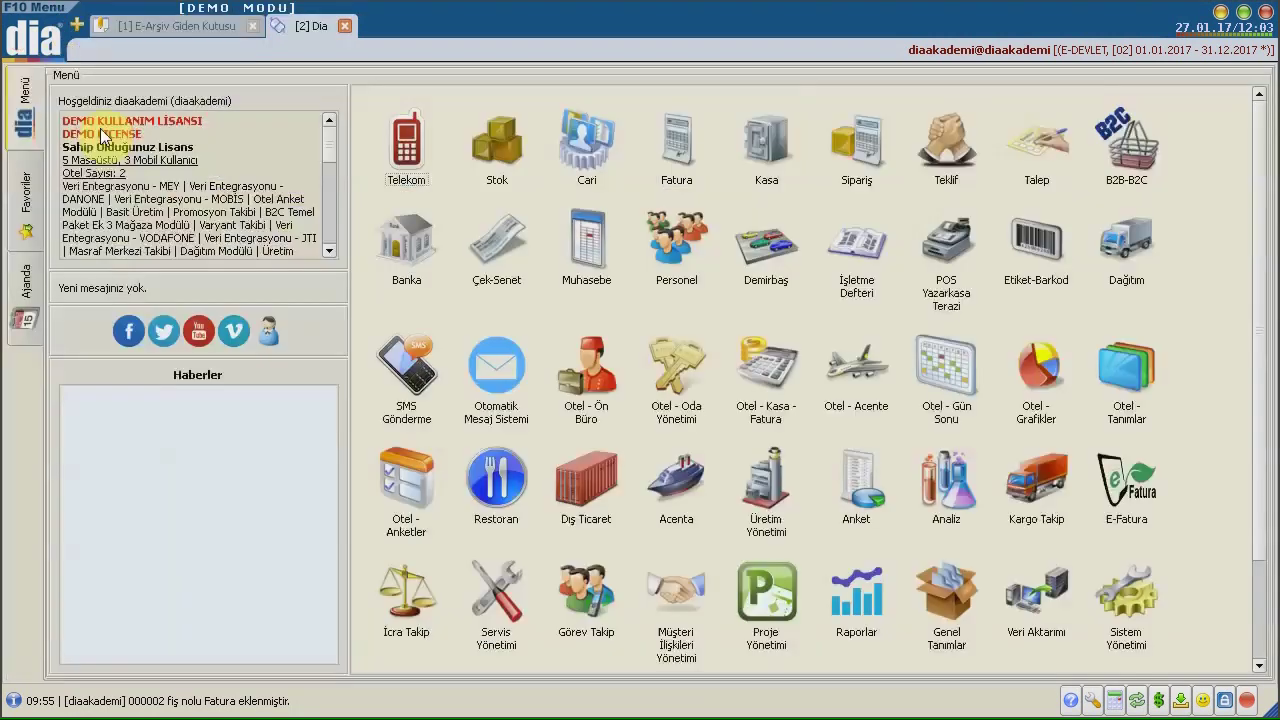
pyautogui.press('F10')
pyautogui.write('e ')
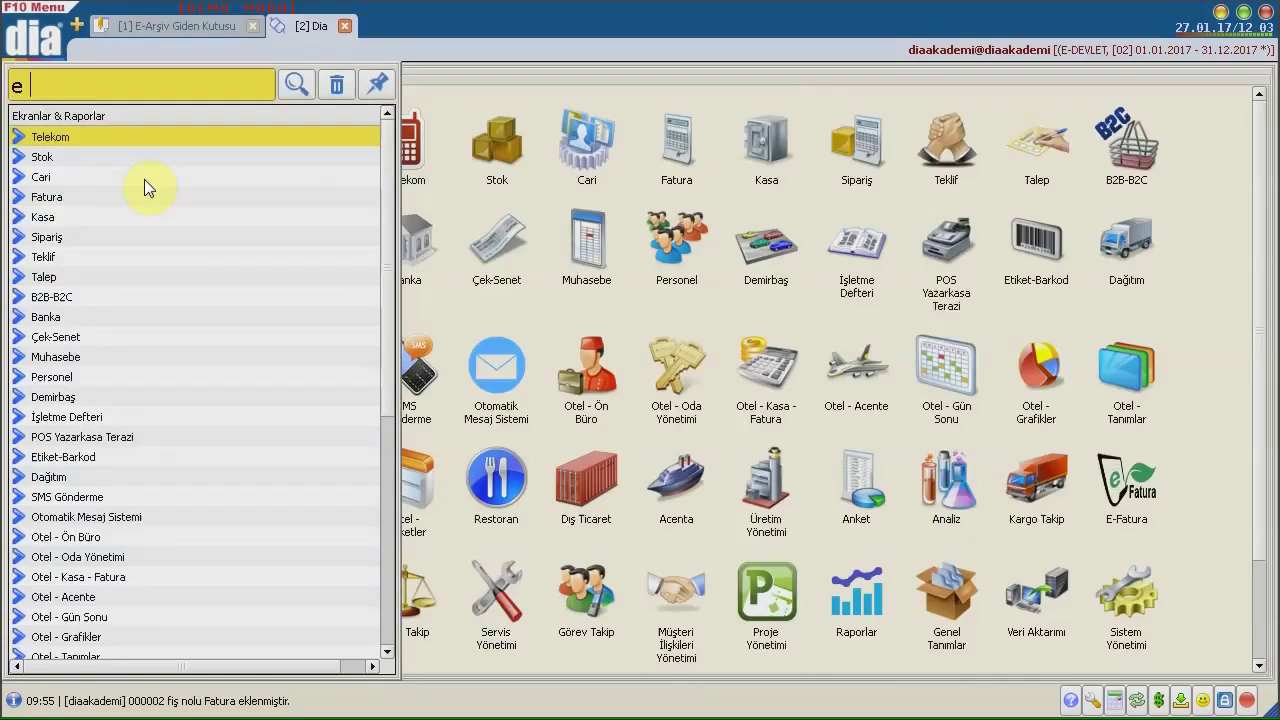
pyautogui.write('arşiv')
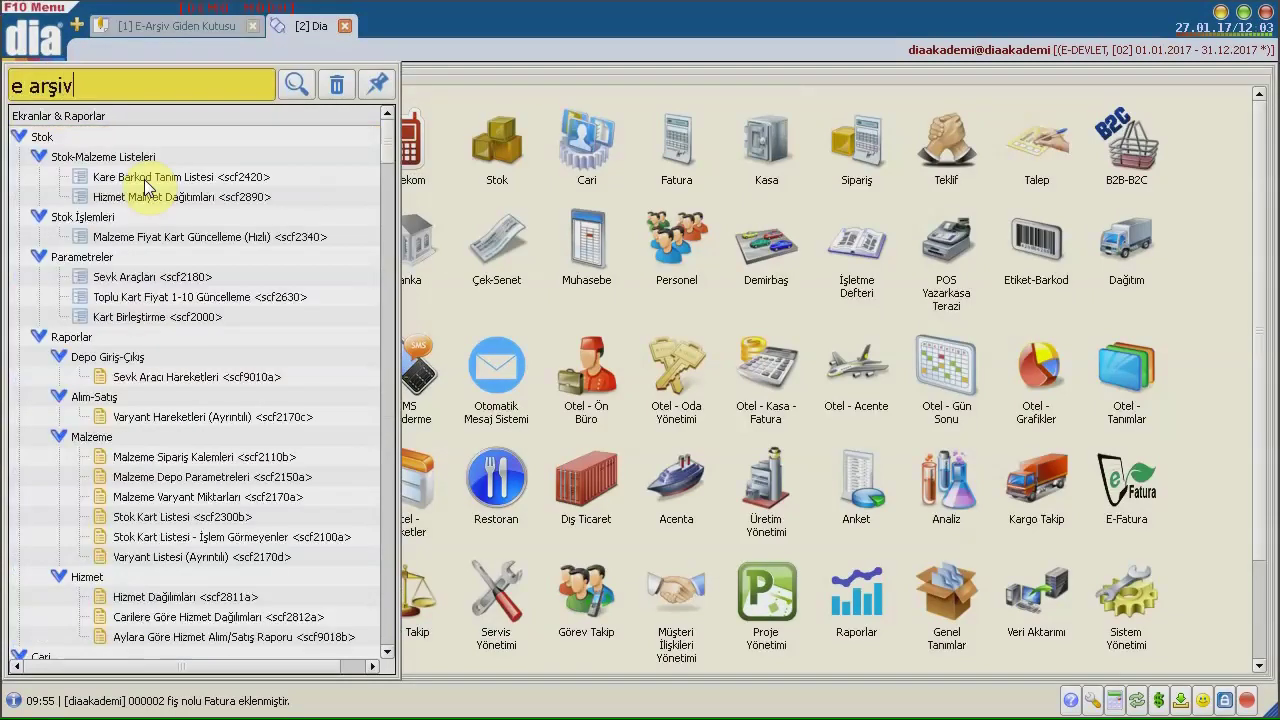
pyautogui.click(144, 179)
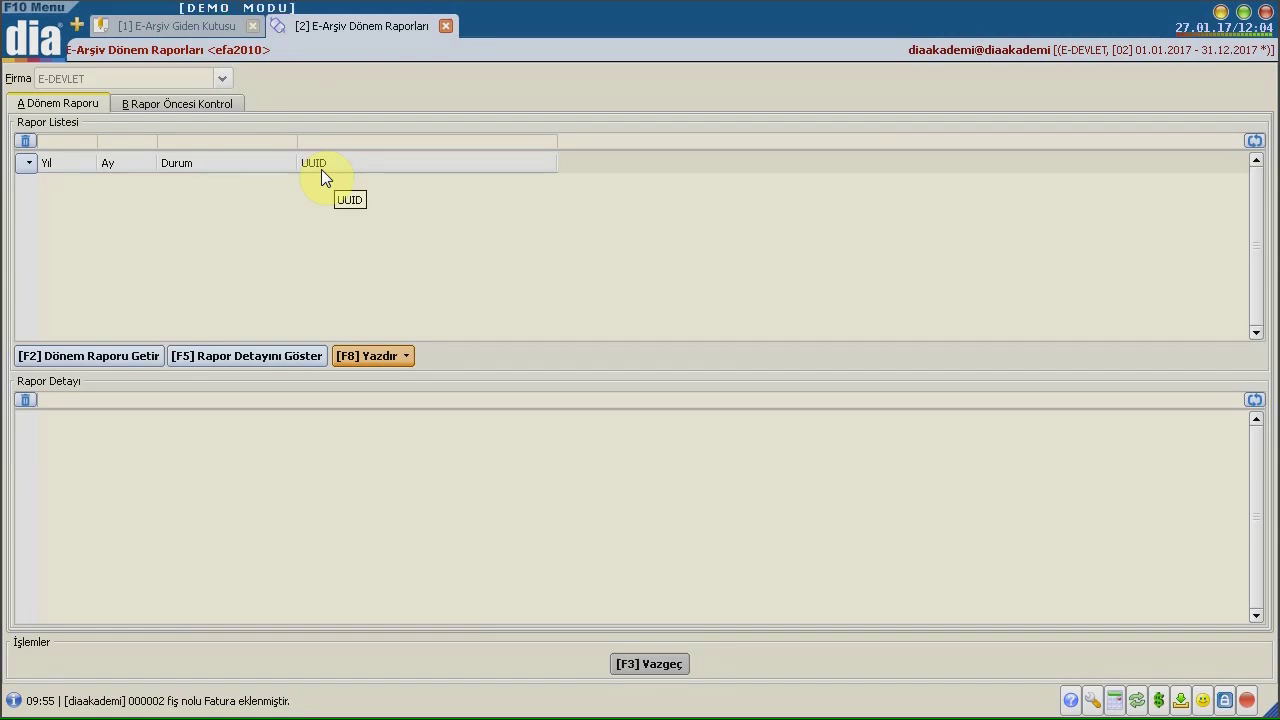
# - Examine the Dönem Raporu and Rapor Öncesi Kontrol pages of the period reports, including the columns of the integrator invoice list
pyautogui.click(213, 105)
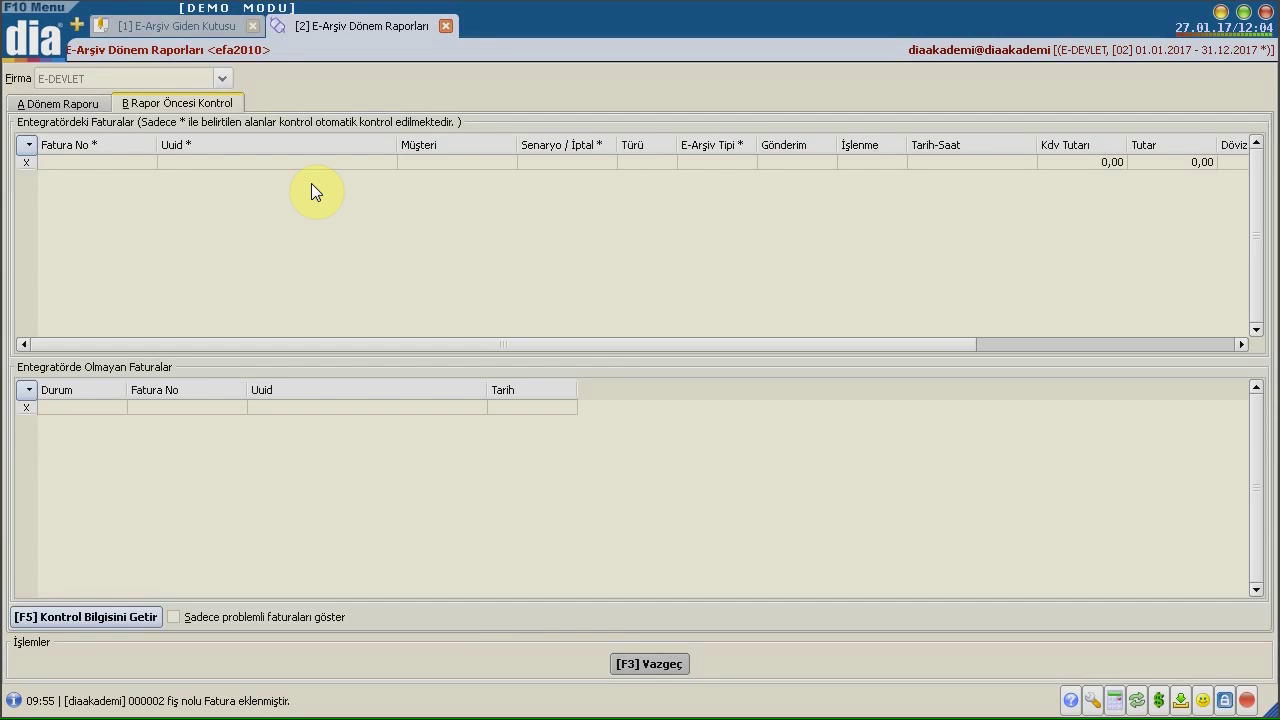
pyautogui.hotkey('alt', 'a')
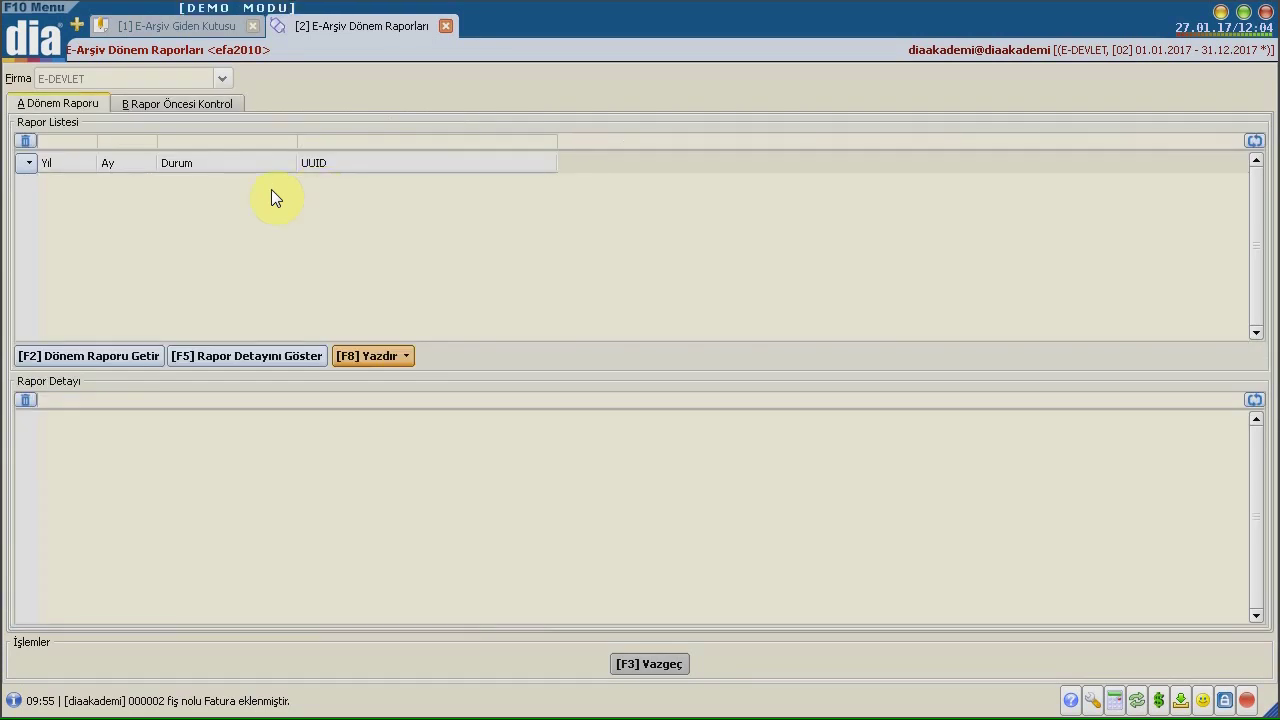
pyautogui.hotkey('alt', 'b')
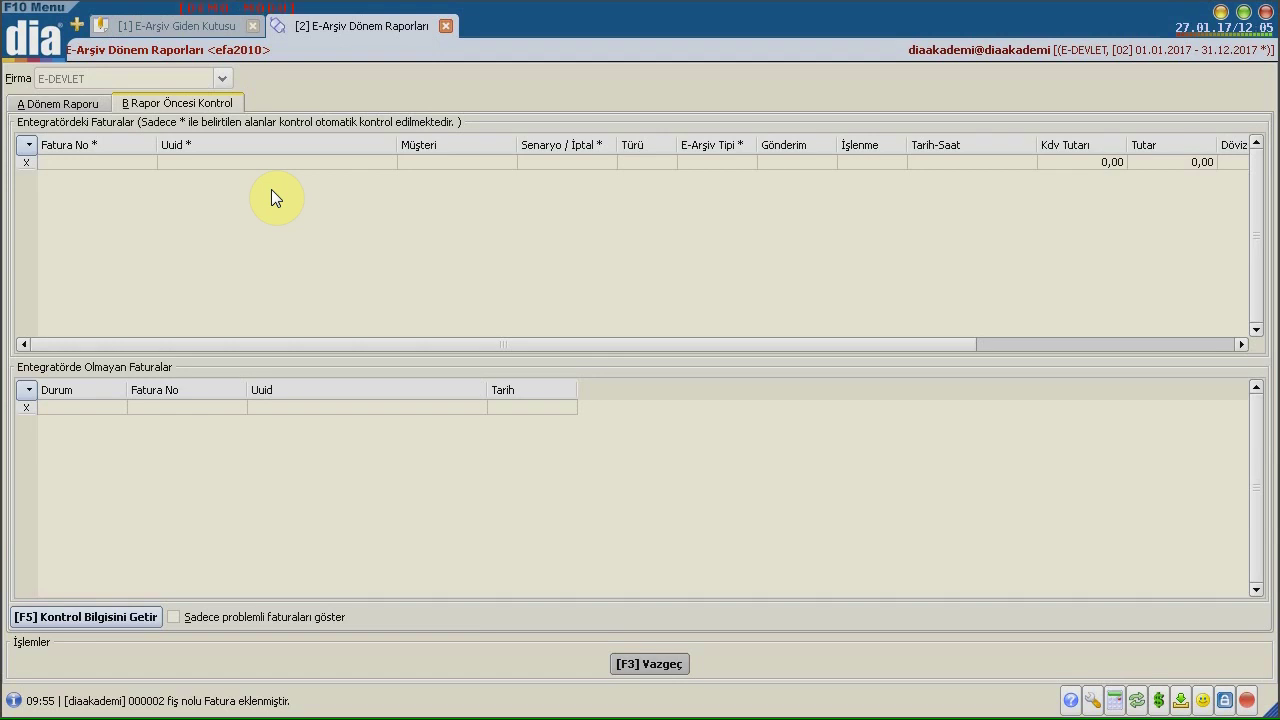
pyautogui.click(653, 261)
pyautogui.hscroll(1, 1061, 177)
pyautogui.hscroll(1, 1061, 177)
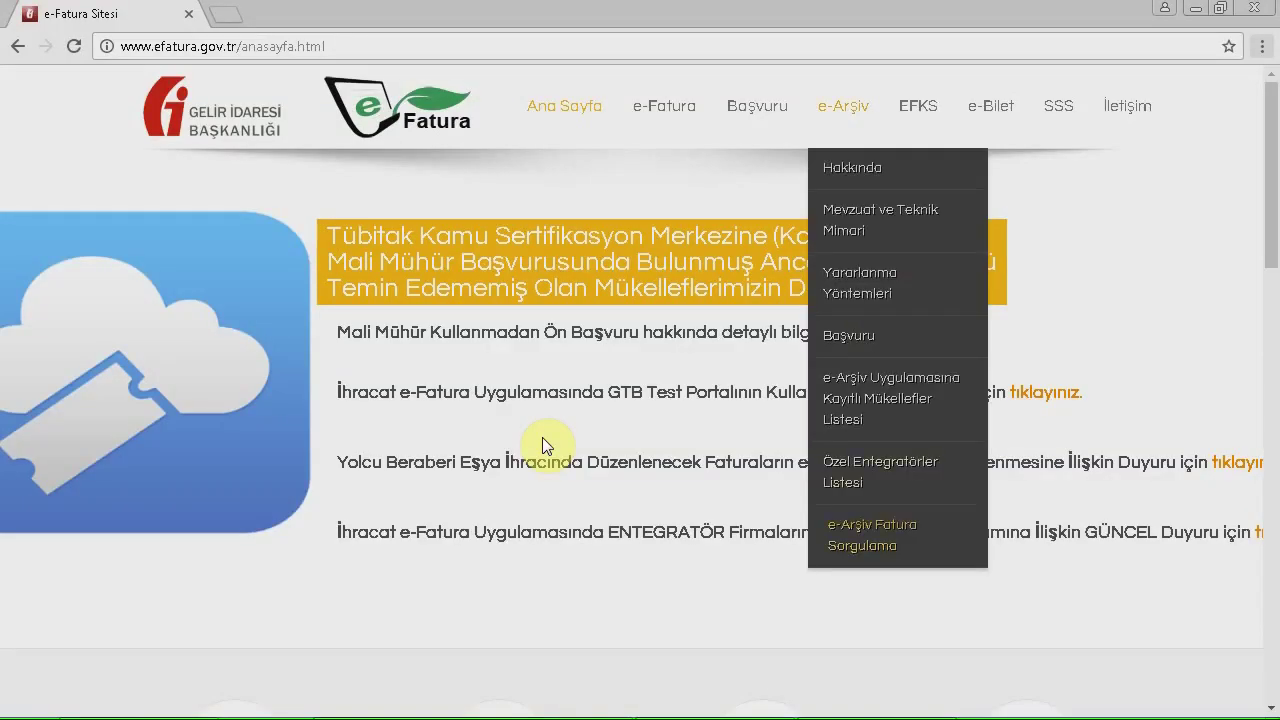
# - Switch to the browser, open the e-Arşiv Fatura Sorgulama page on efatura.gov.tr, and go to the Güvenlik Kodu field
pyautogui.press('Return')
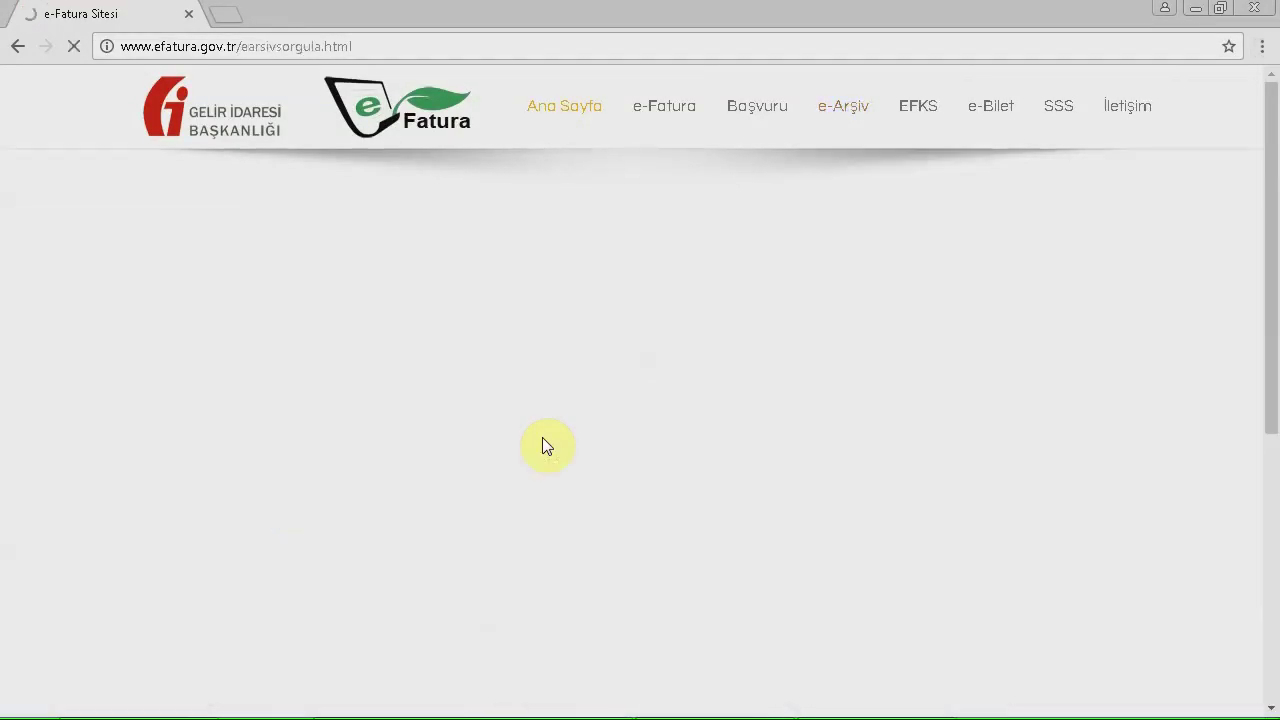
pyautogui.press('Tab')
pyautogui.press('Tab')
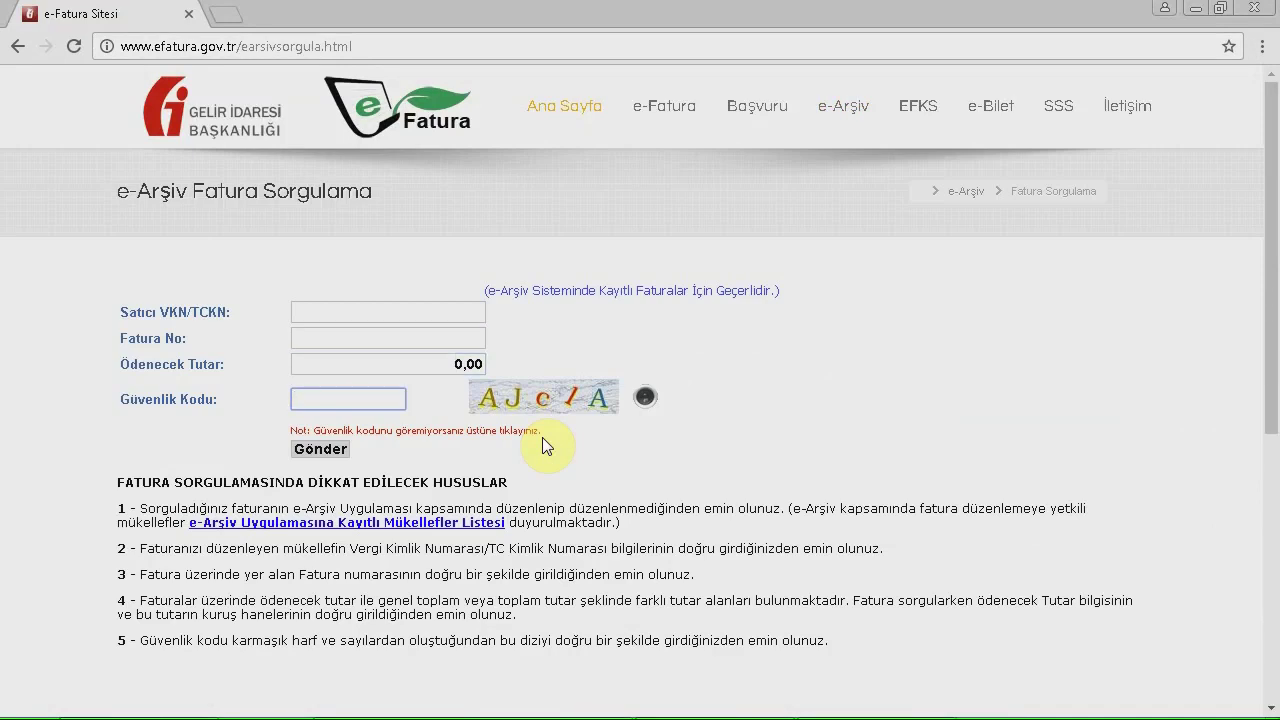